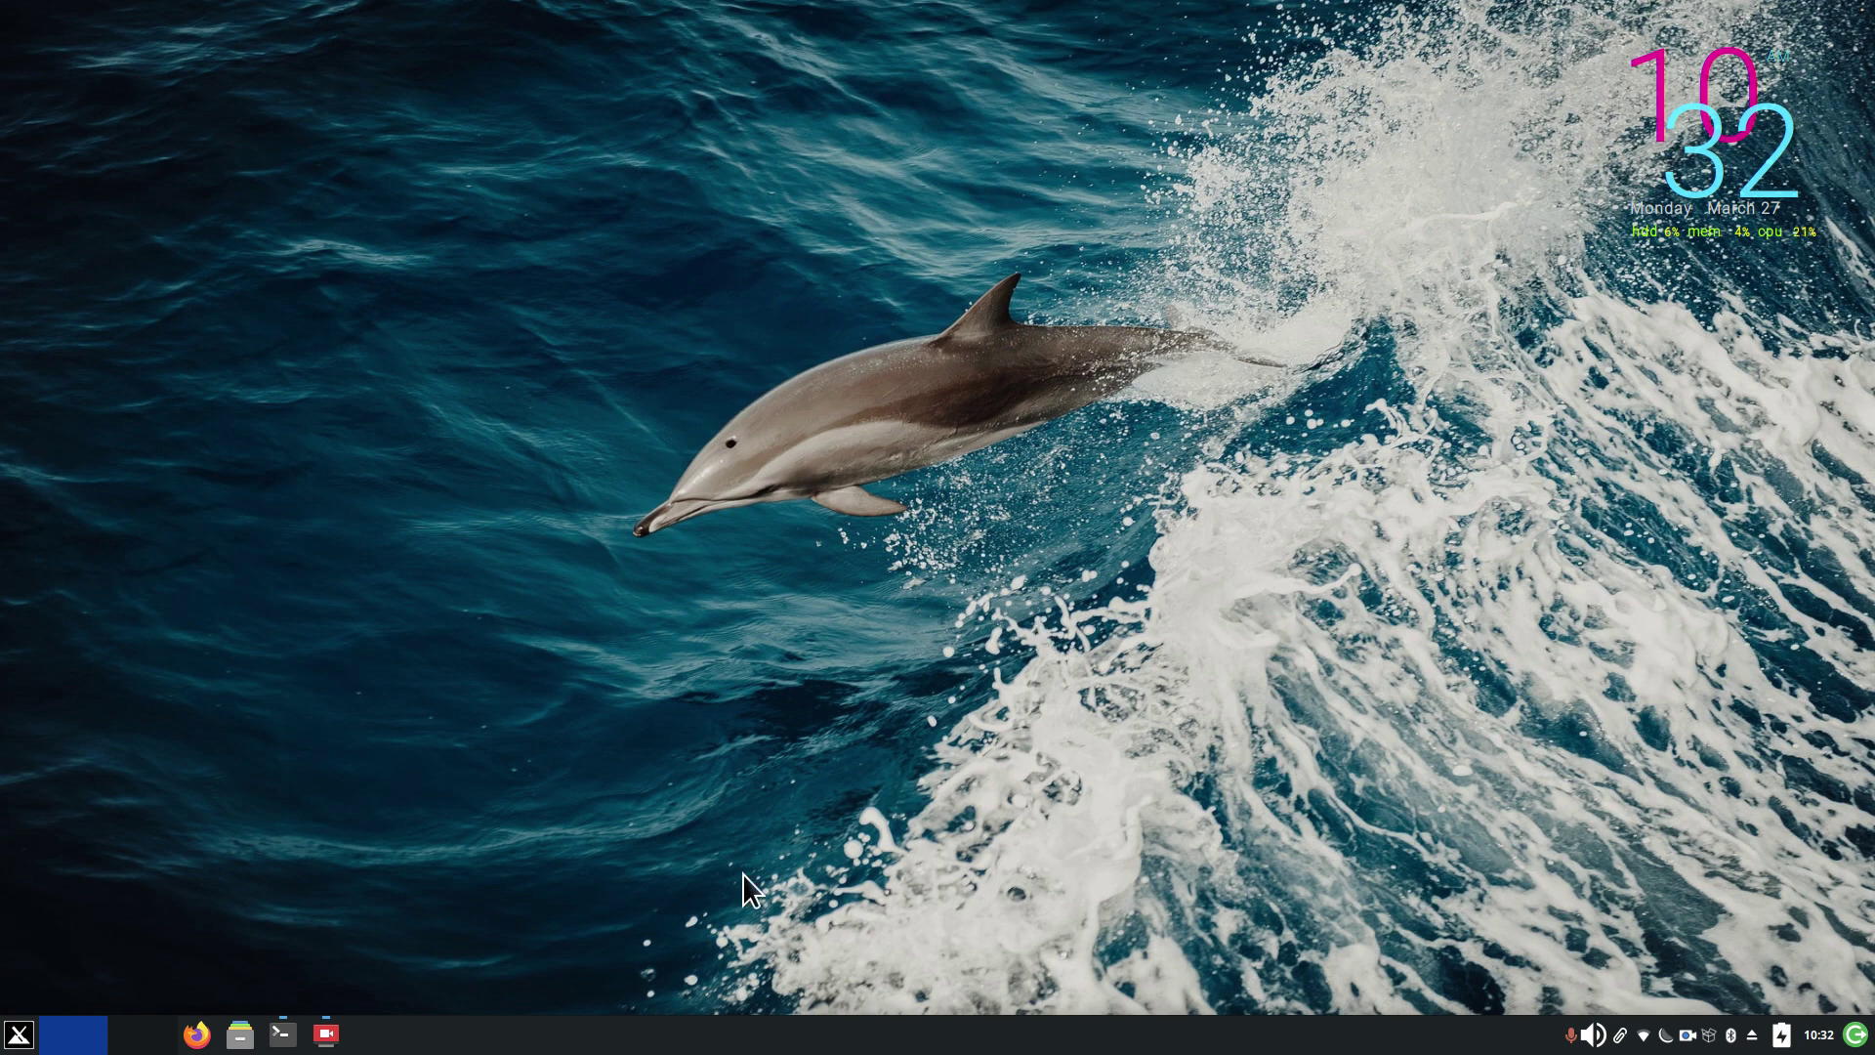
- Restore the neofetch terminal, move it up and right, and select part of its DE line
mouse_move(282, 1033)
left_click(346, 1001)
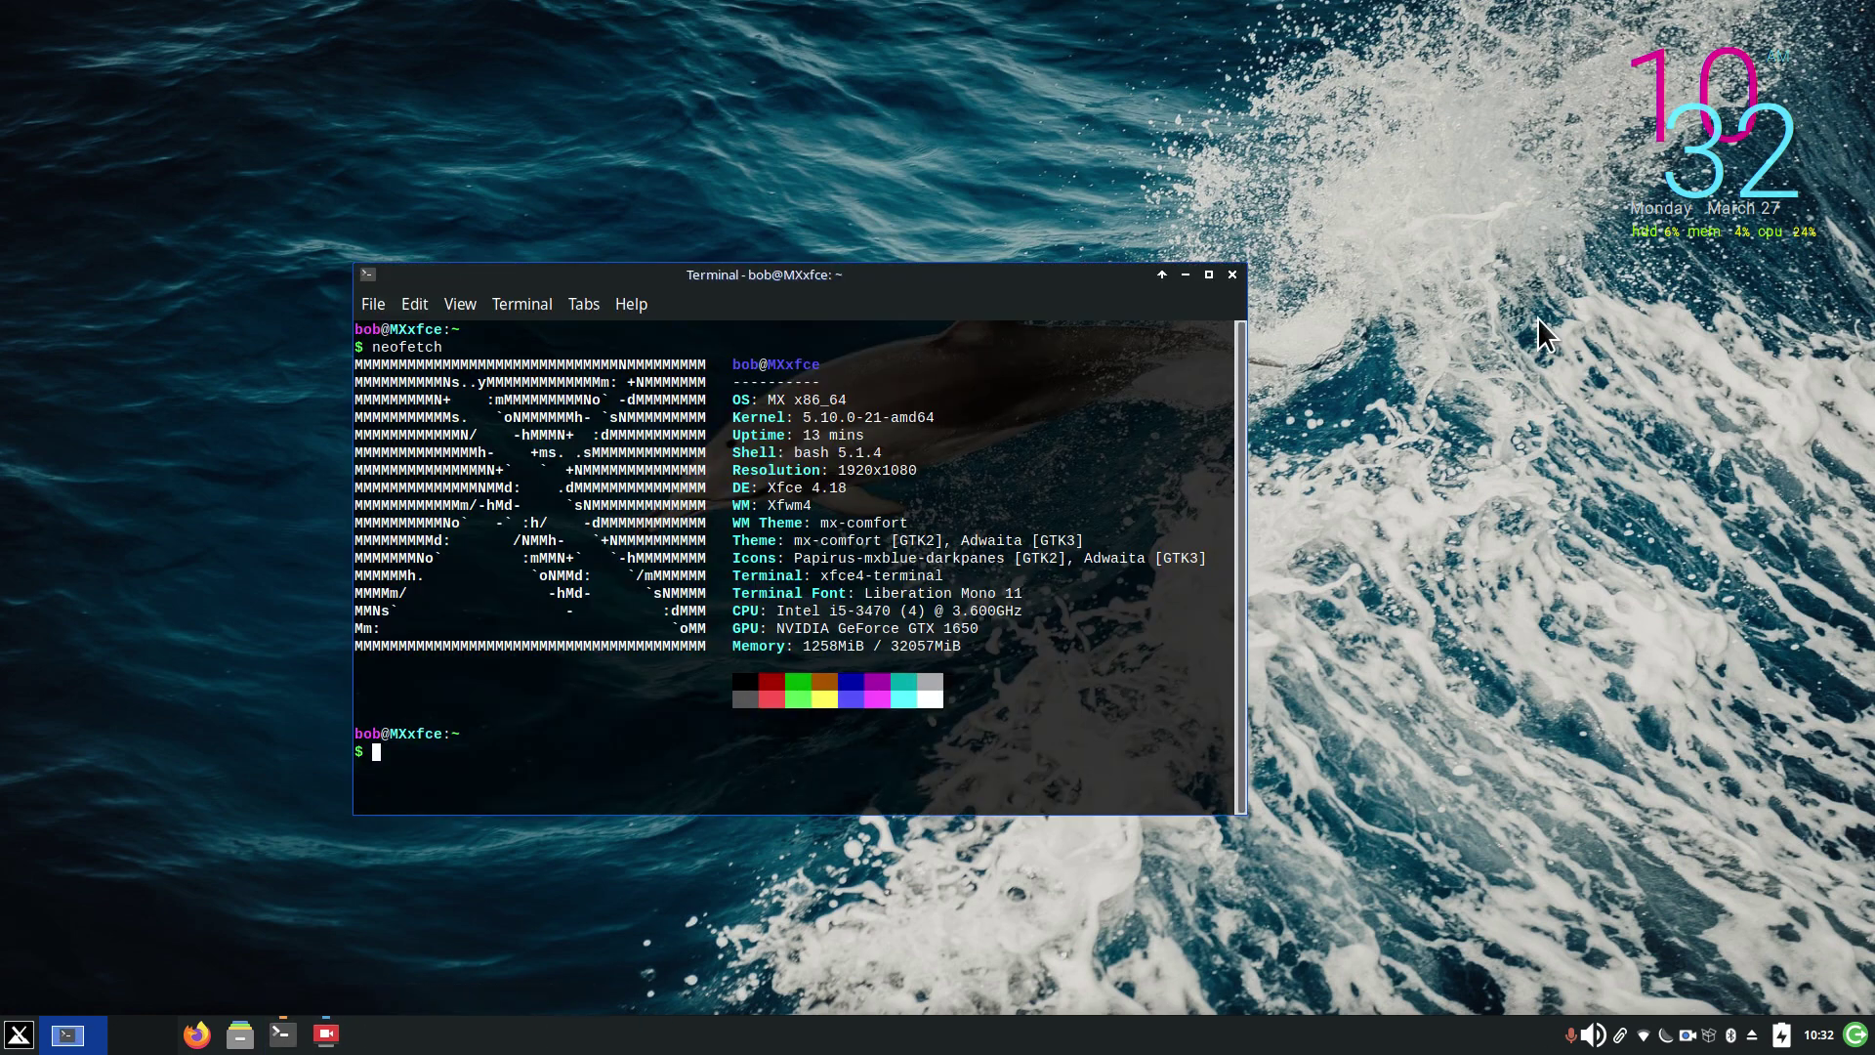
left_click_drag(997, 287, 1201, 152)
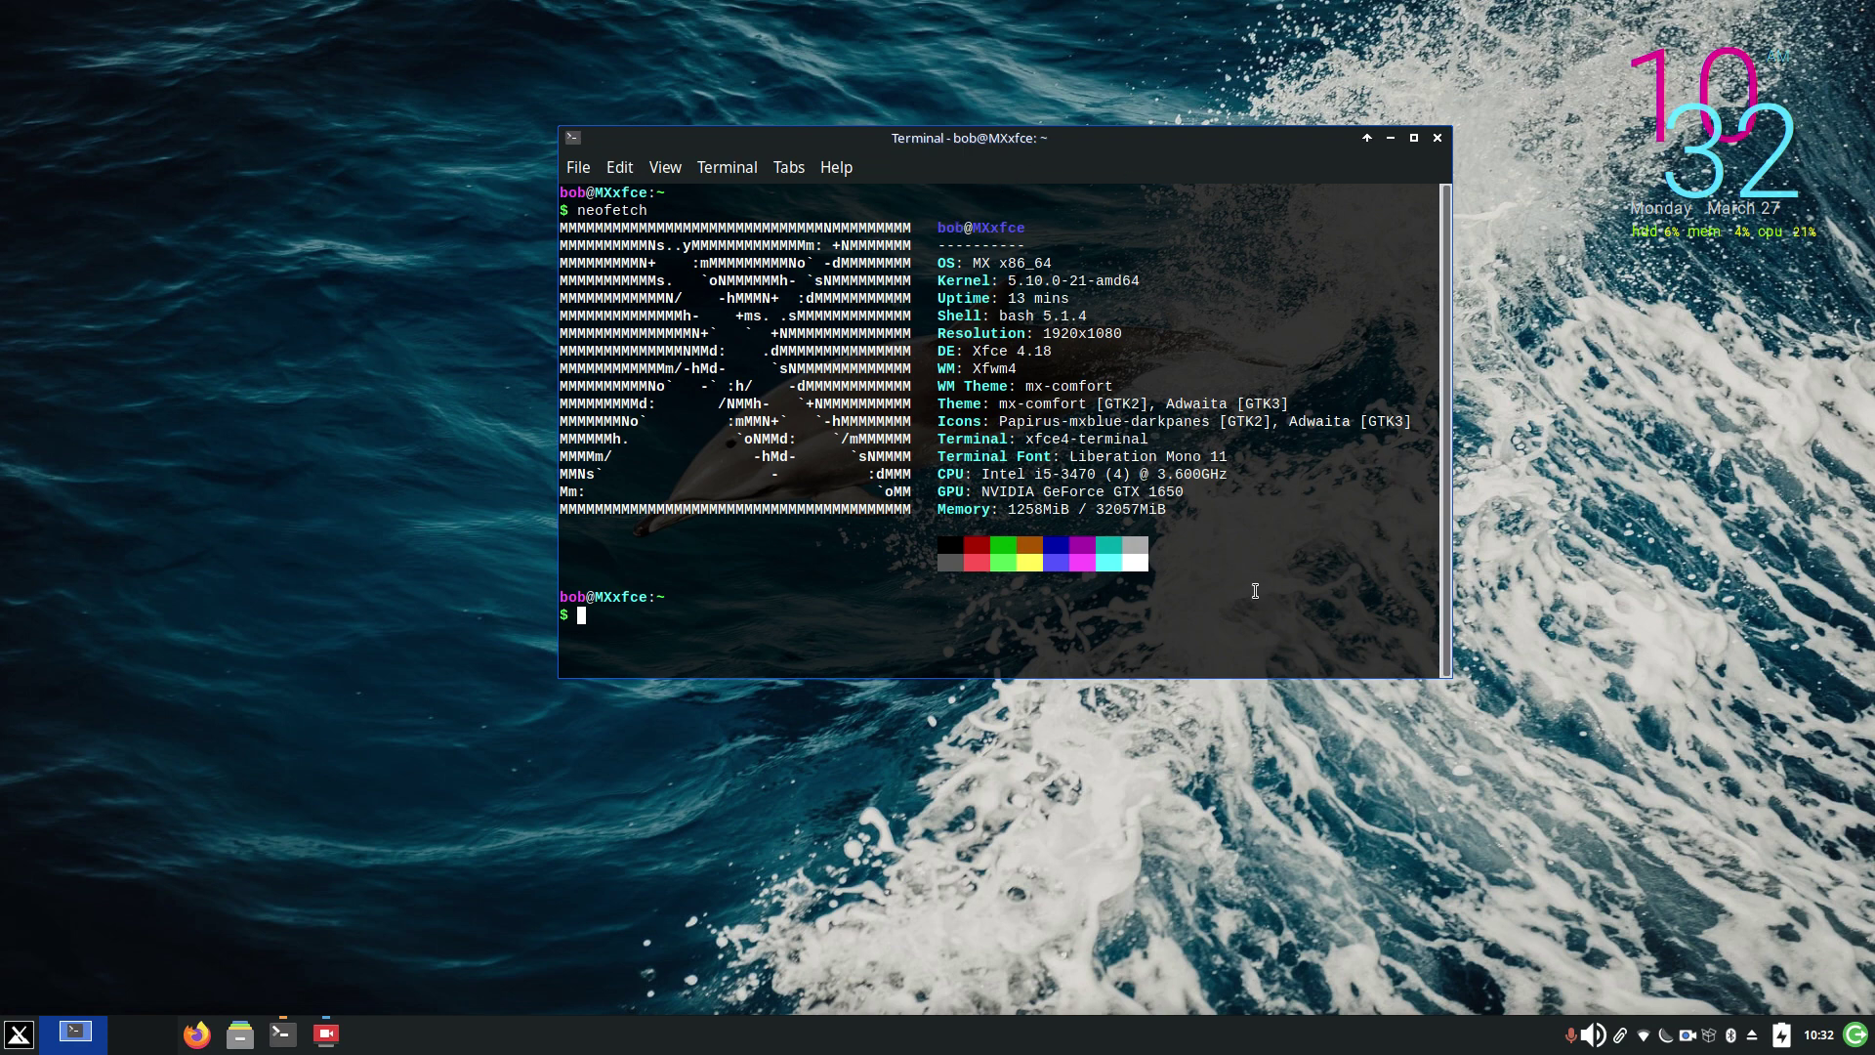
left_click_drag(973, 350, 1012, 350)
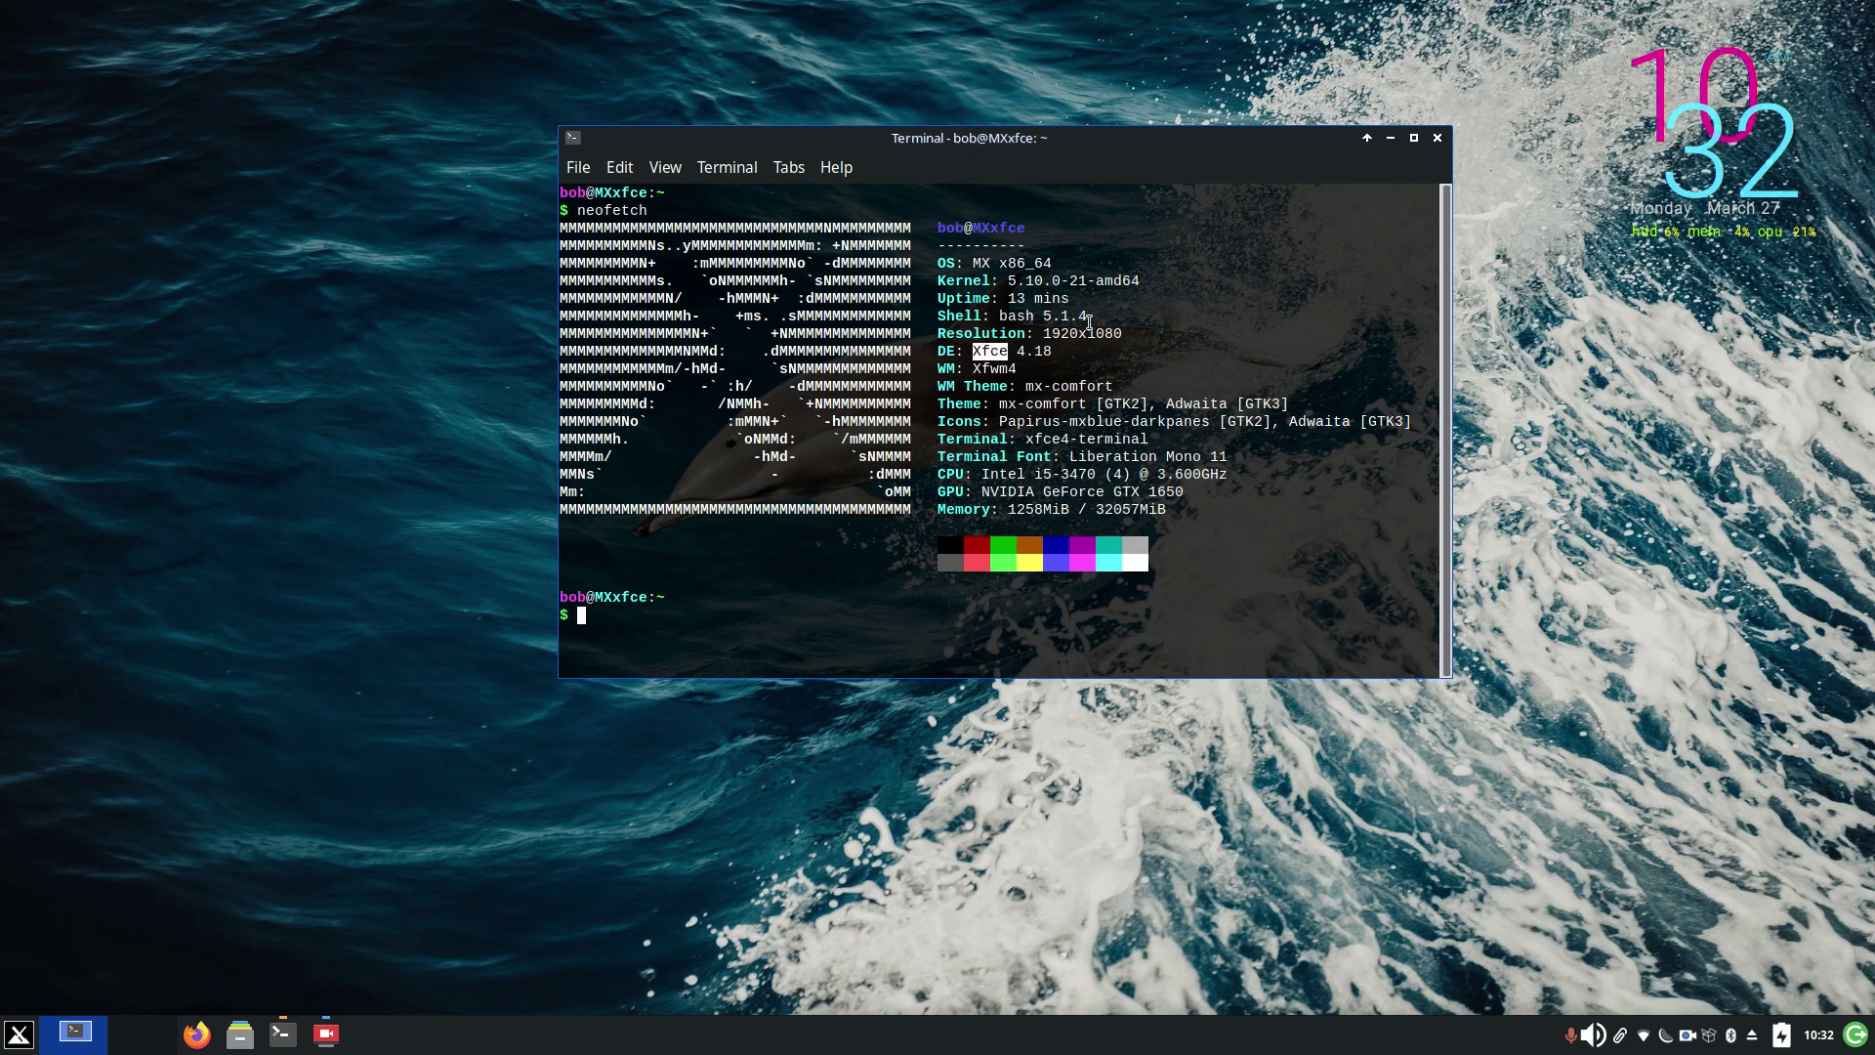
- Close the terminal and open Thunar on the home folder, placed right of centre
left_click(1439, 139)
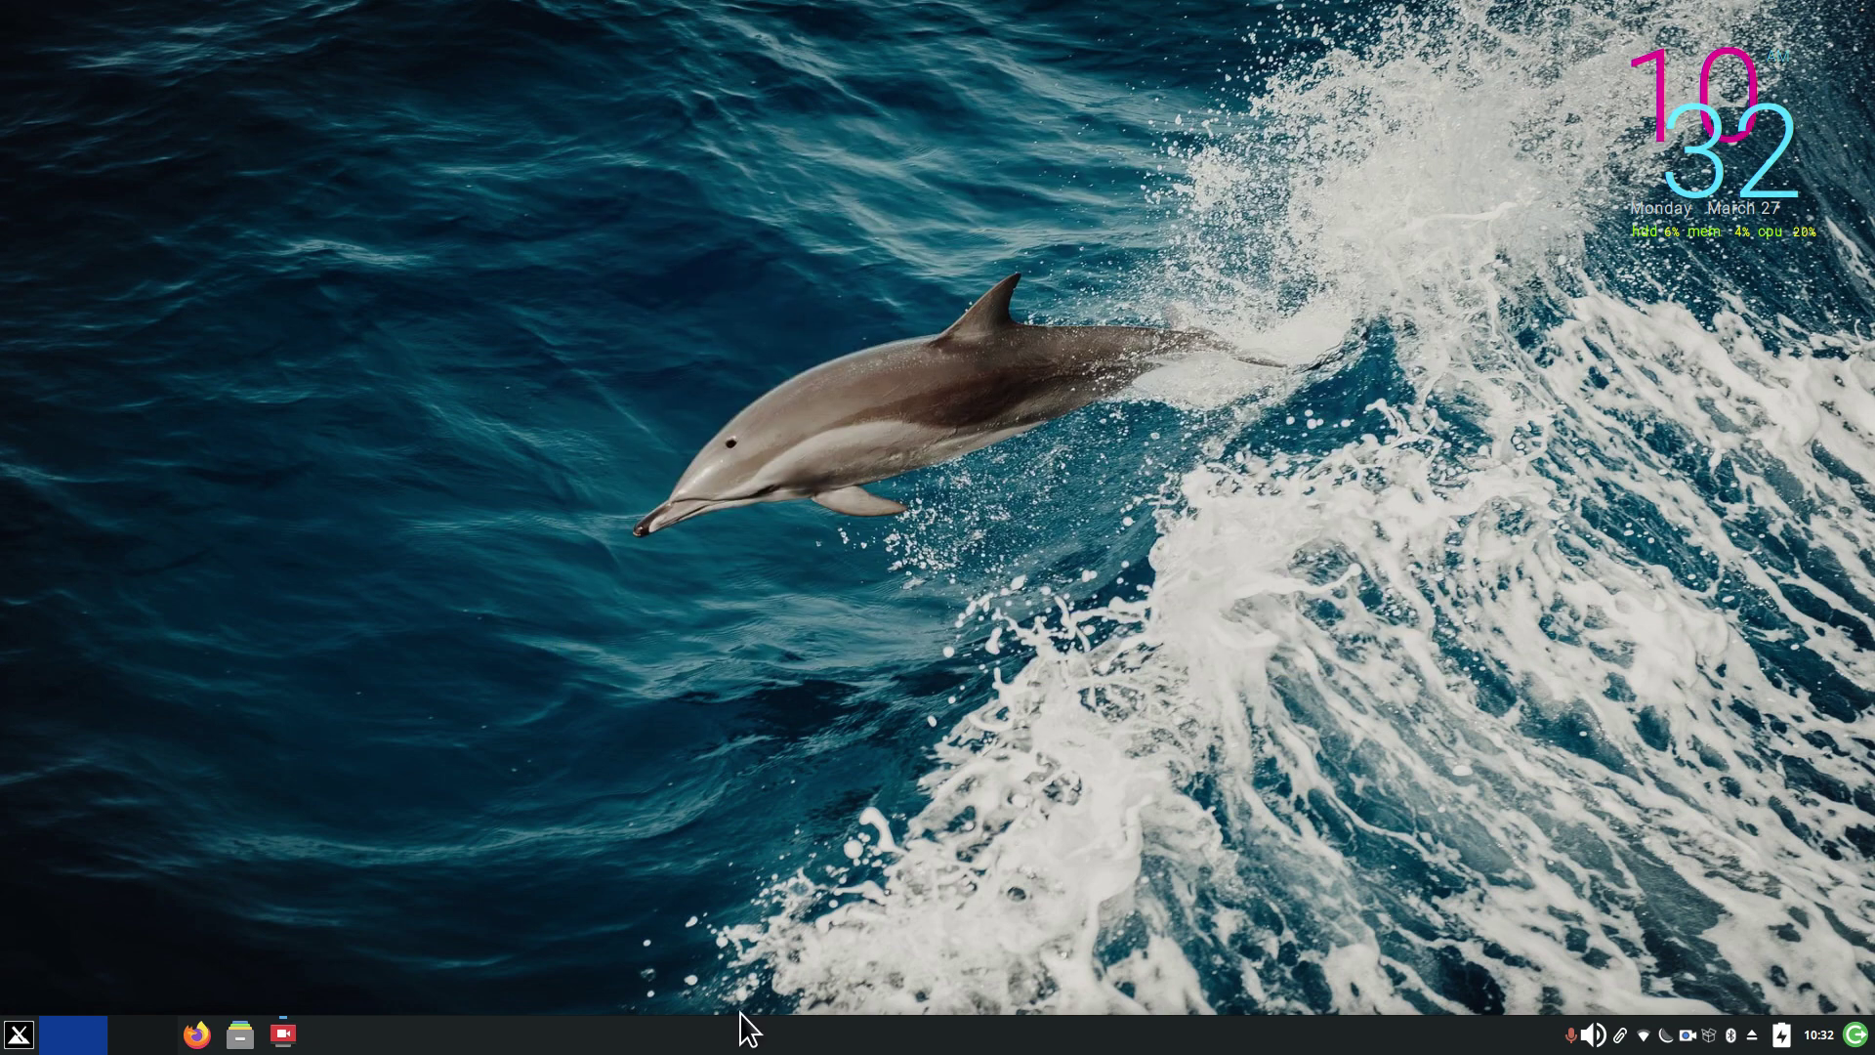
left_click(239, 1035)
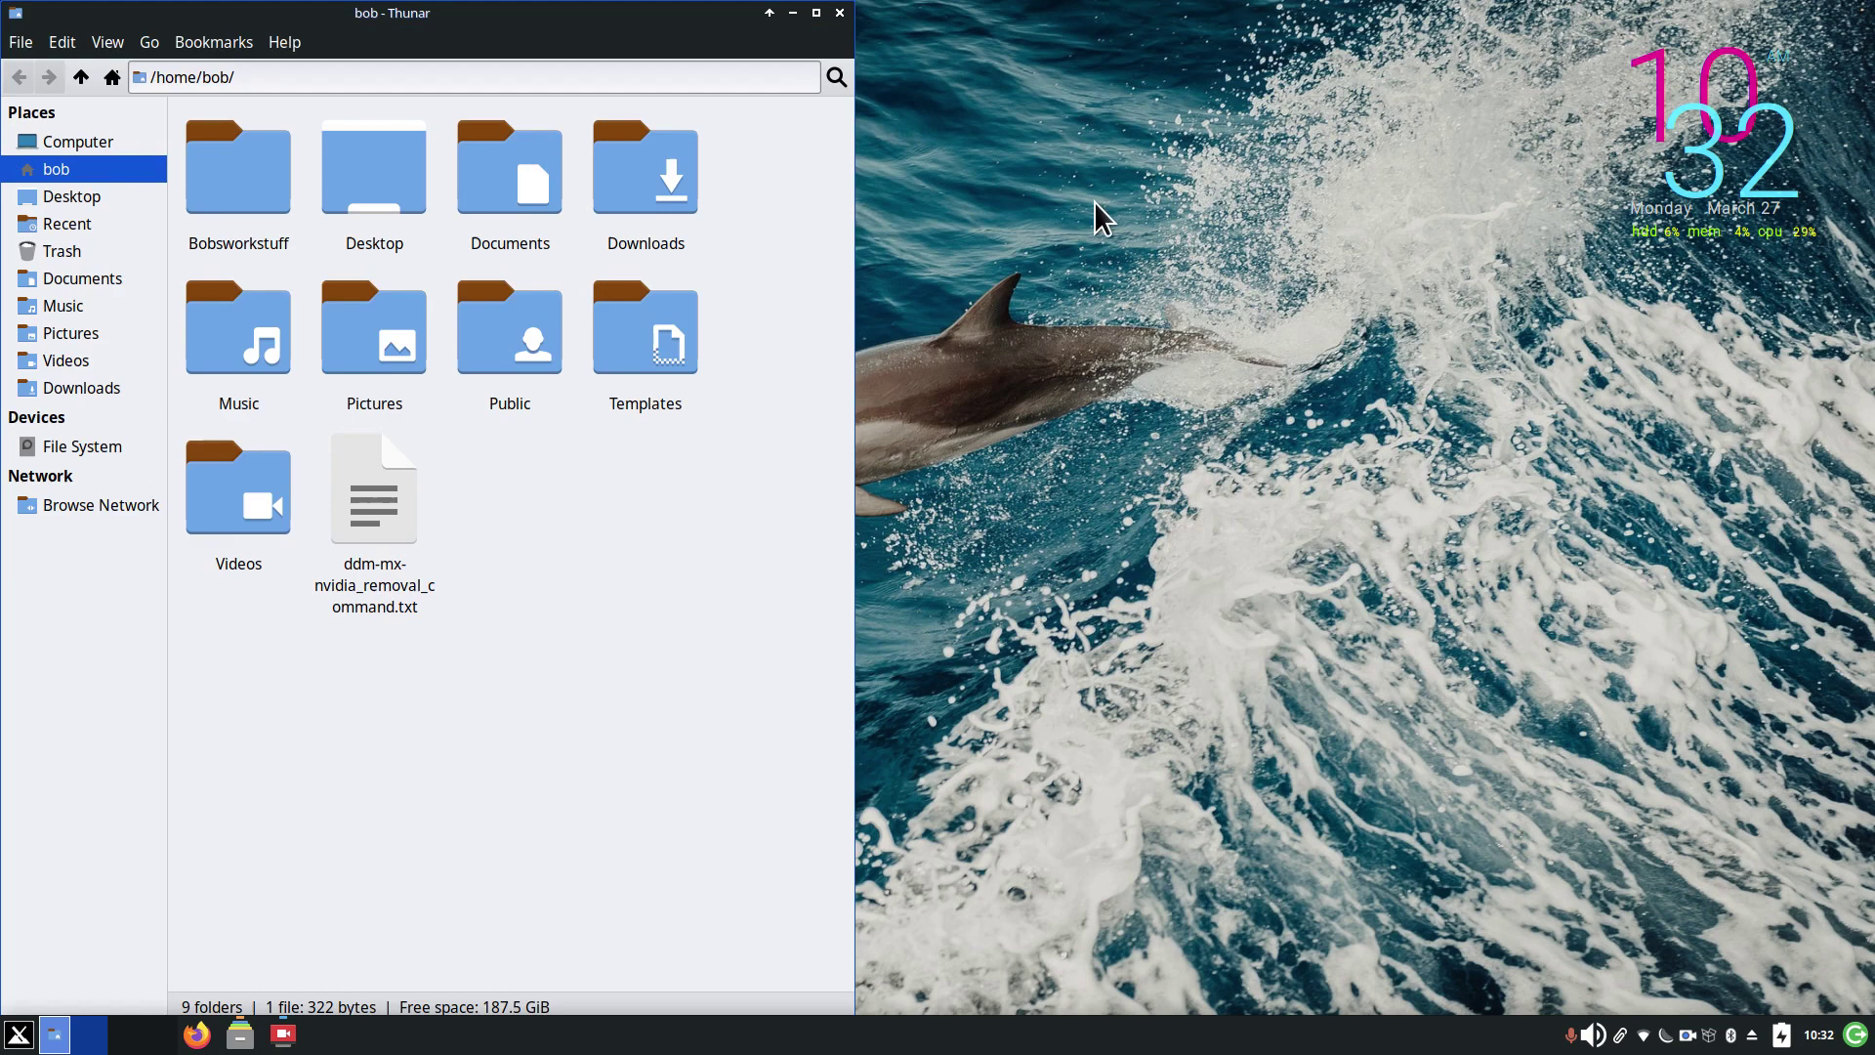
left_click_drag(641, 12, 1366, 24)
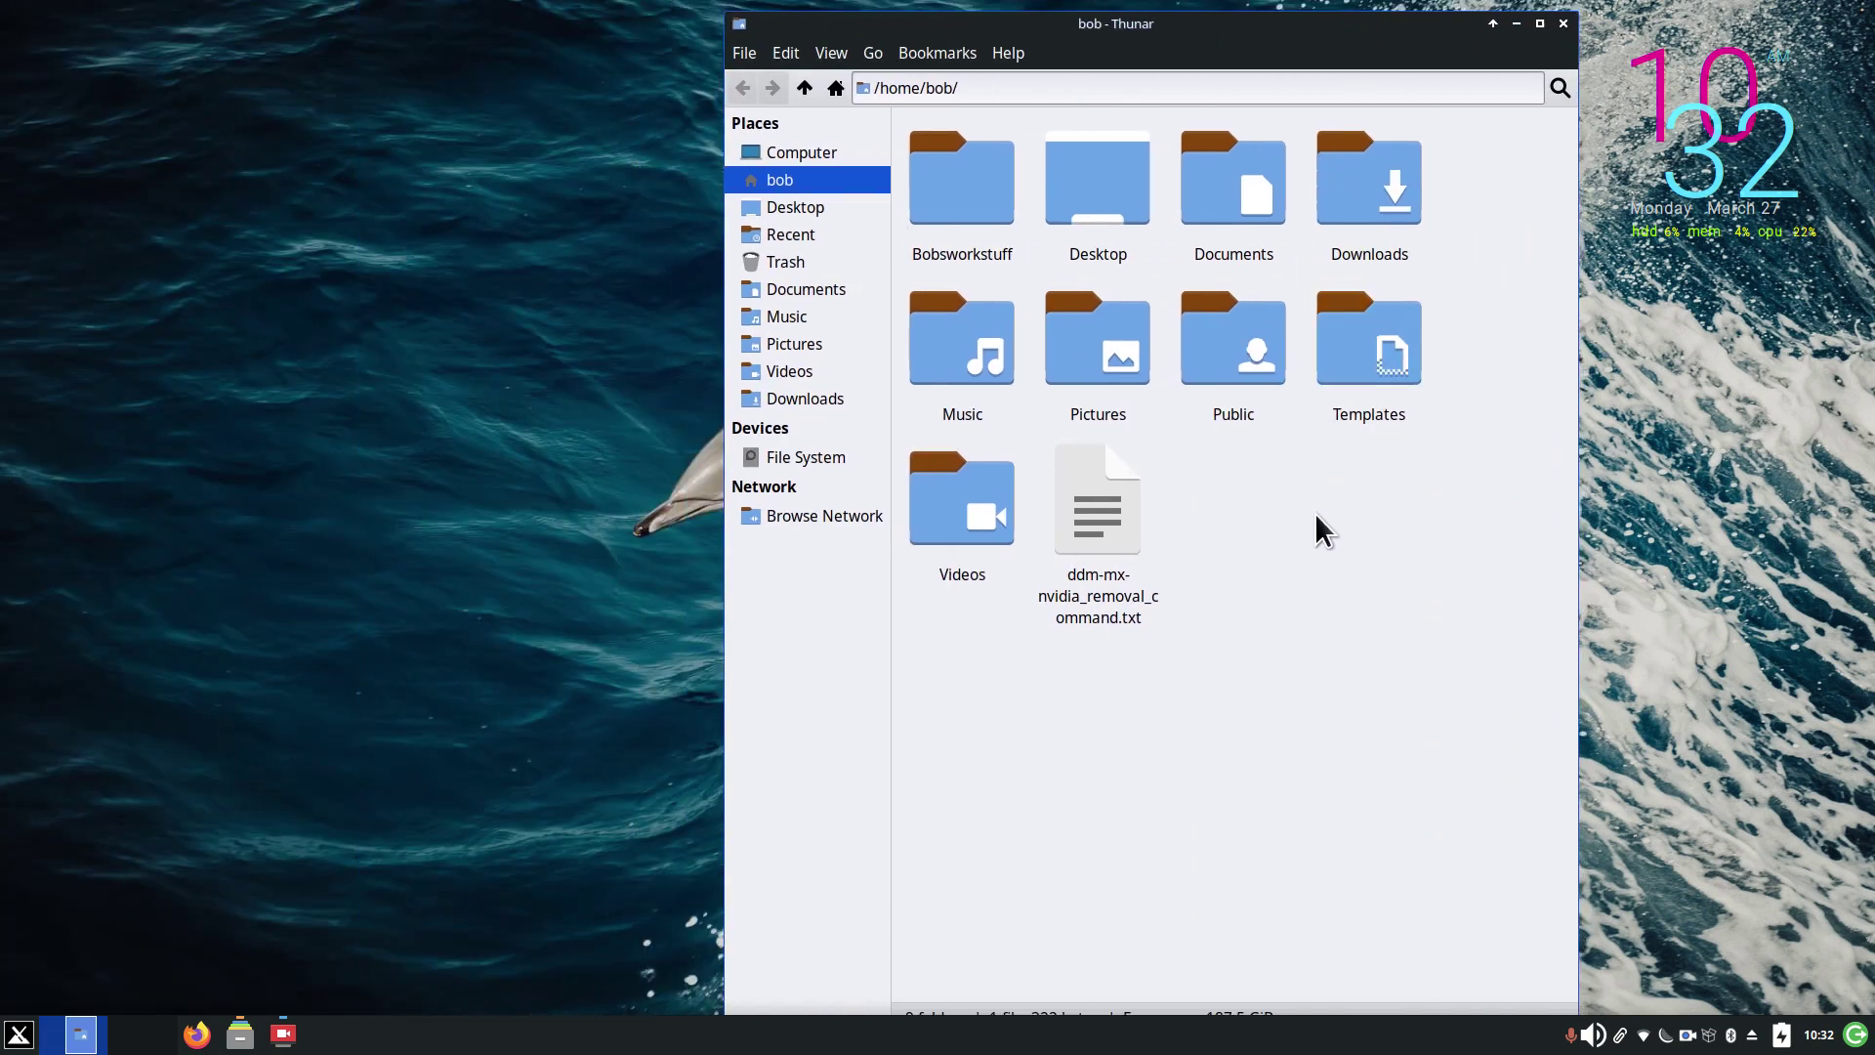
- Zoom the home folder icons in and out, and check the View menu without changing anything
scroll(1321, 543, "down", 3, "ctrl")
scroll(1320, 543, "up", 2, "ctrl")
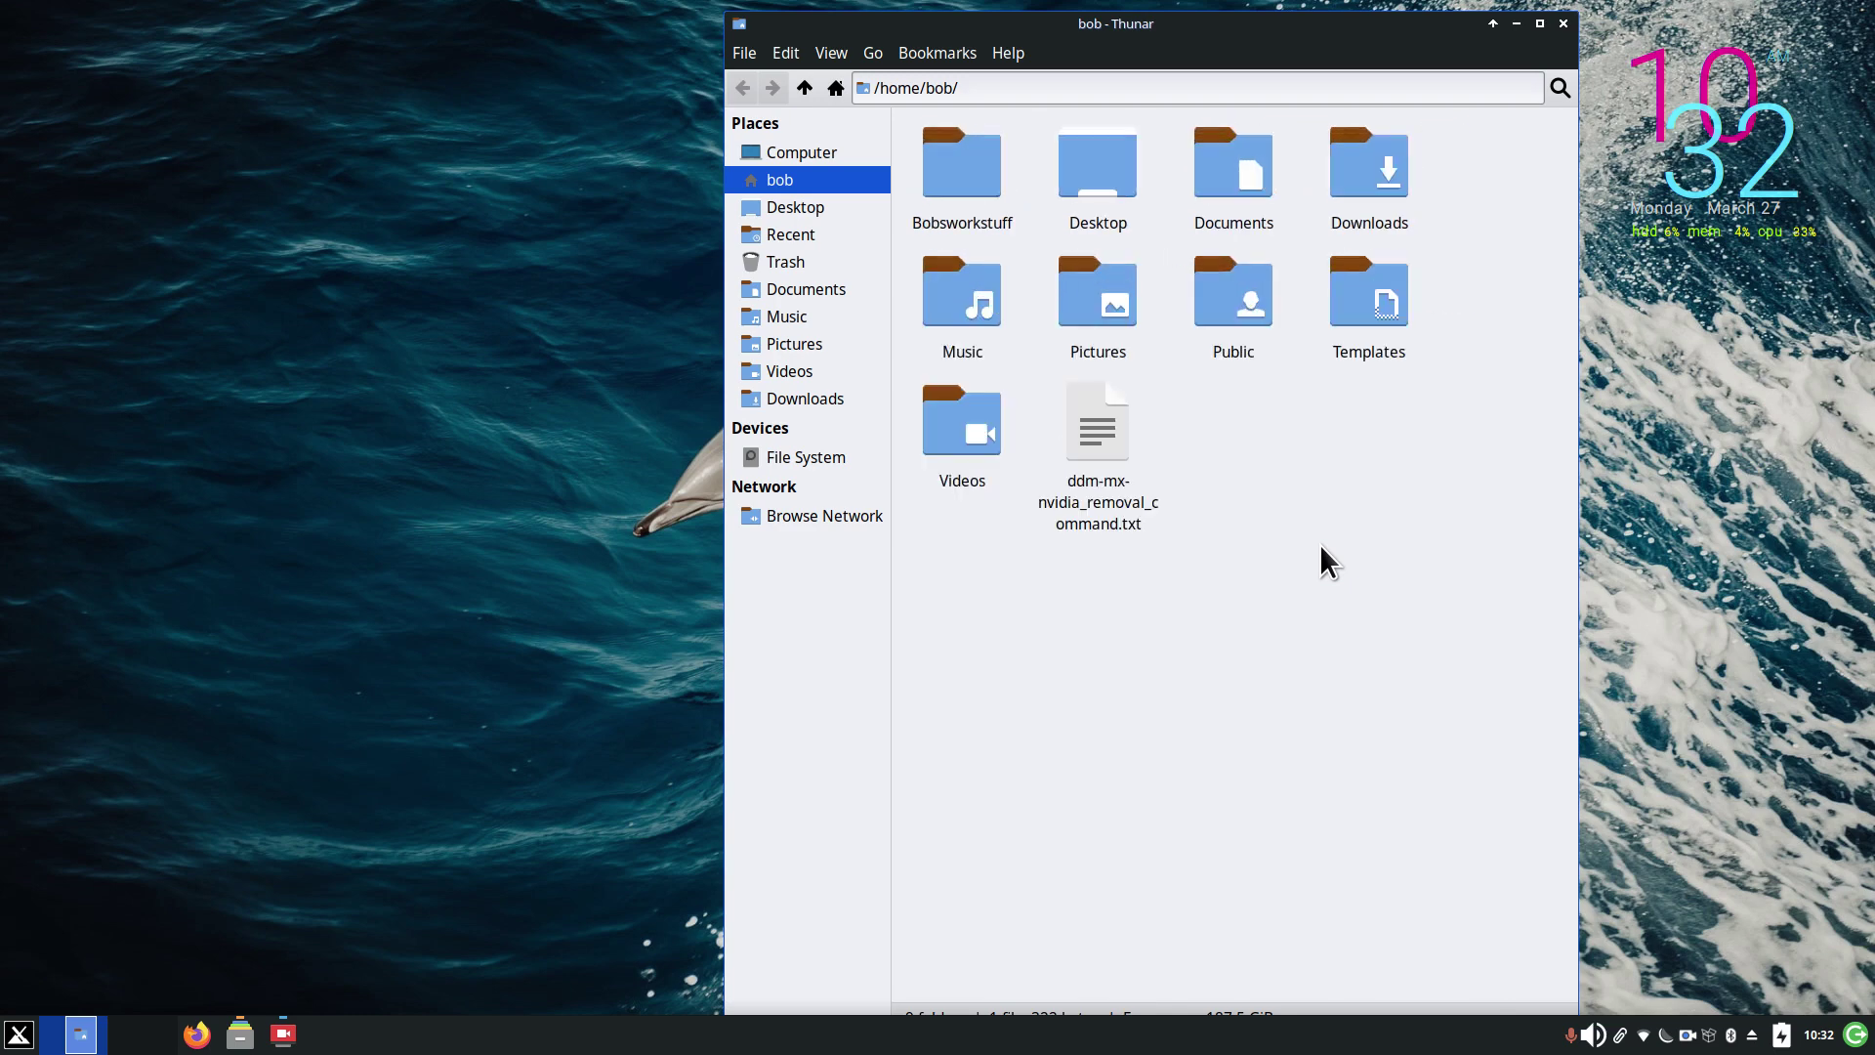
scroll(1321, 543, "down", 1, "ctrl")
scroll(1321, 543, "up", 1, "ctrl")
left_click(819, 57)
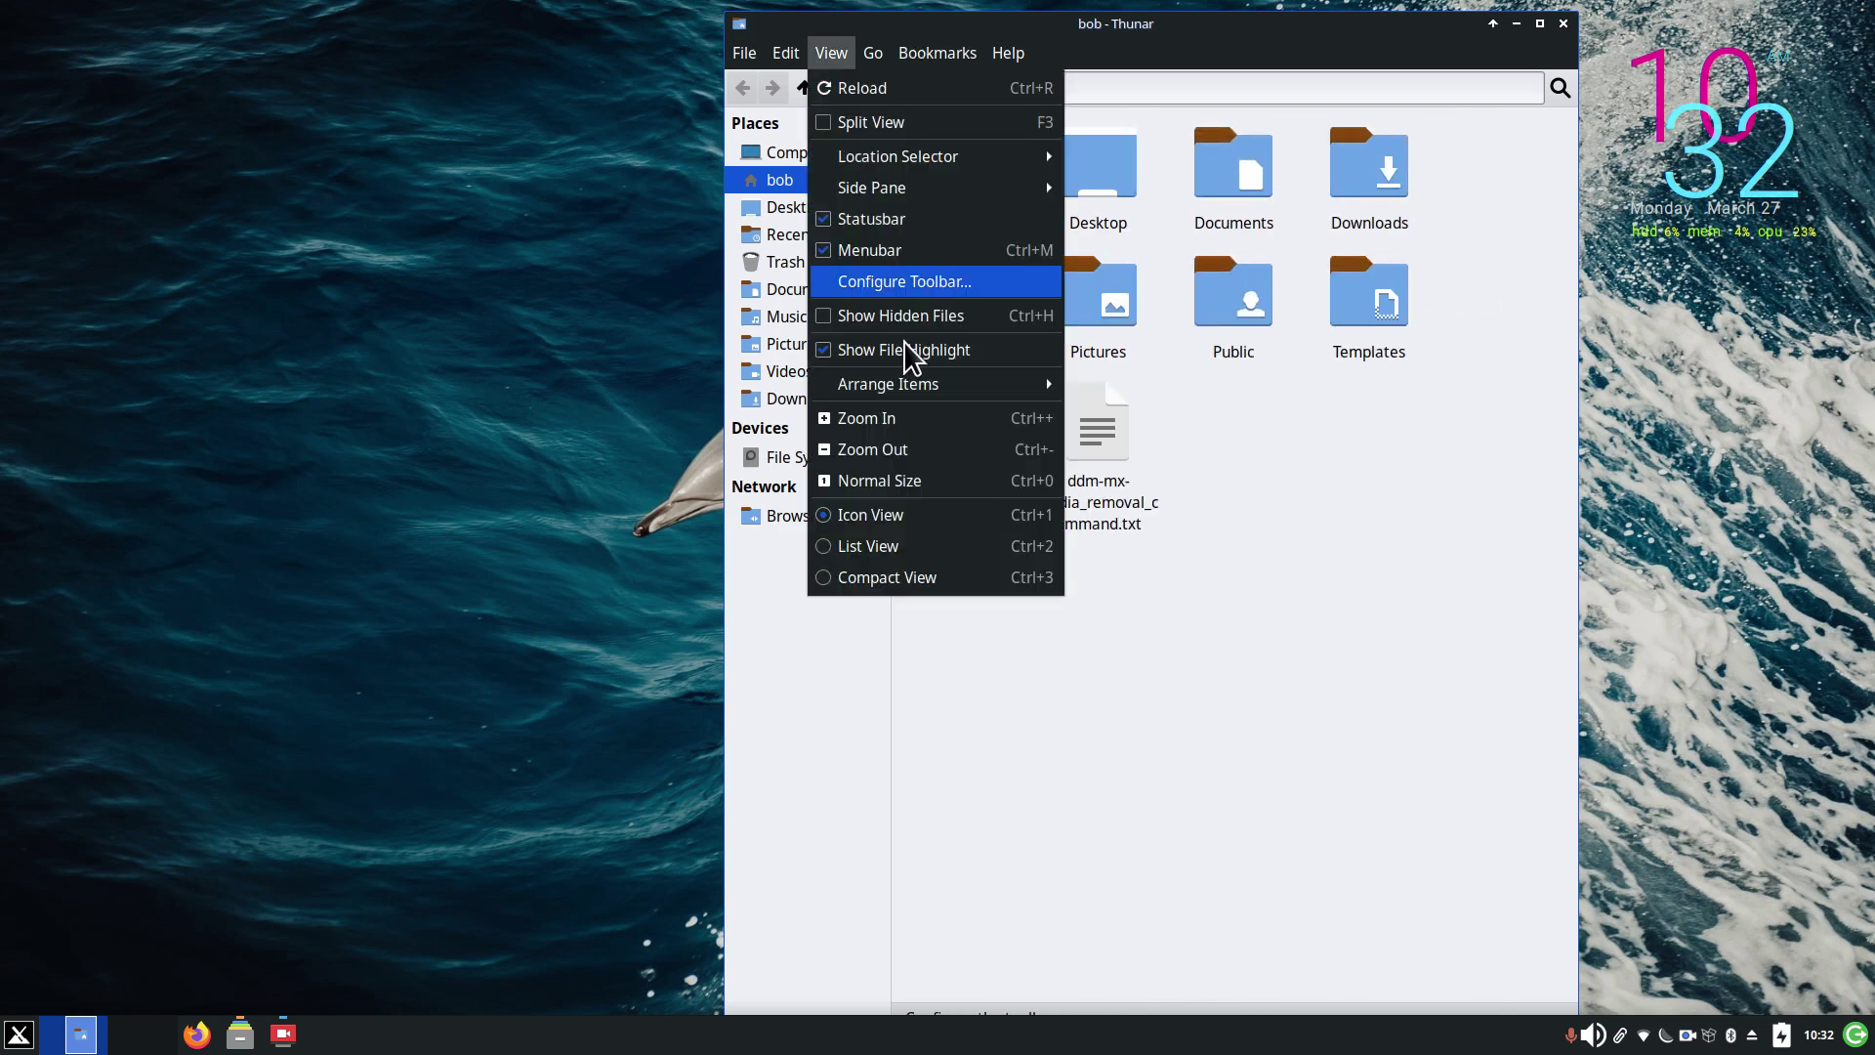
left_click(1342, 554)
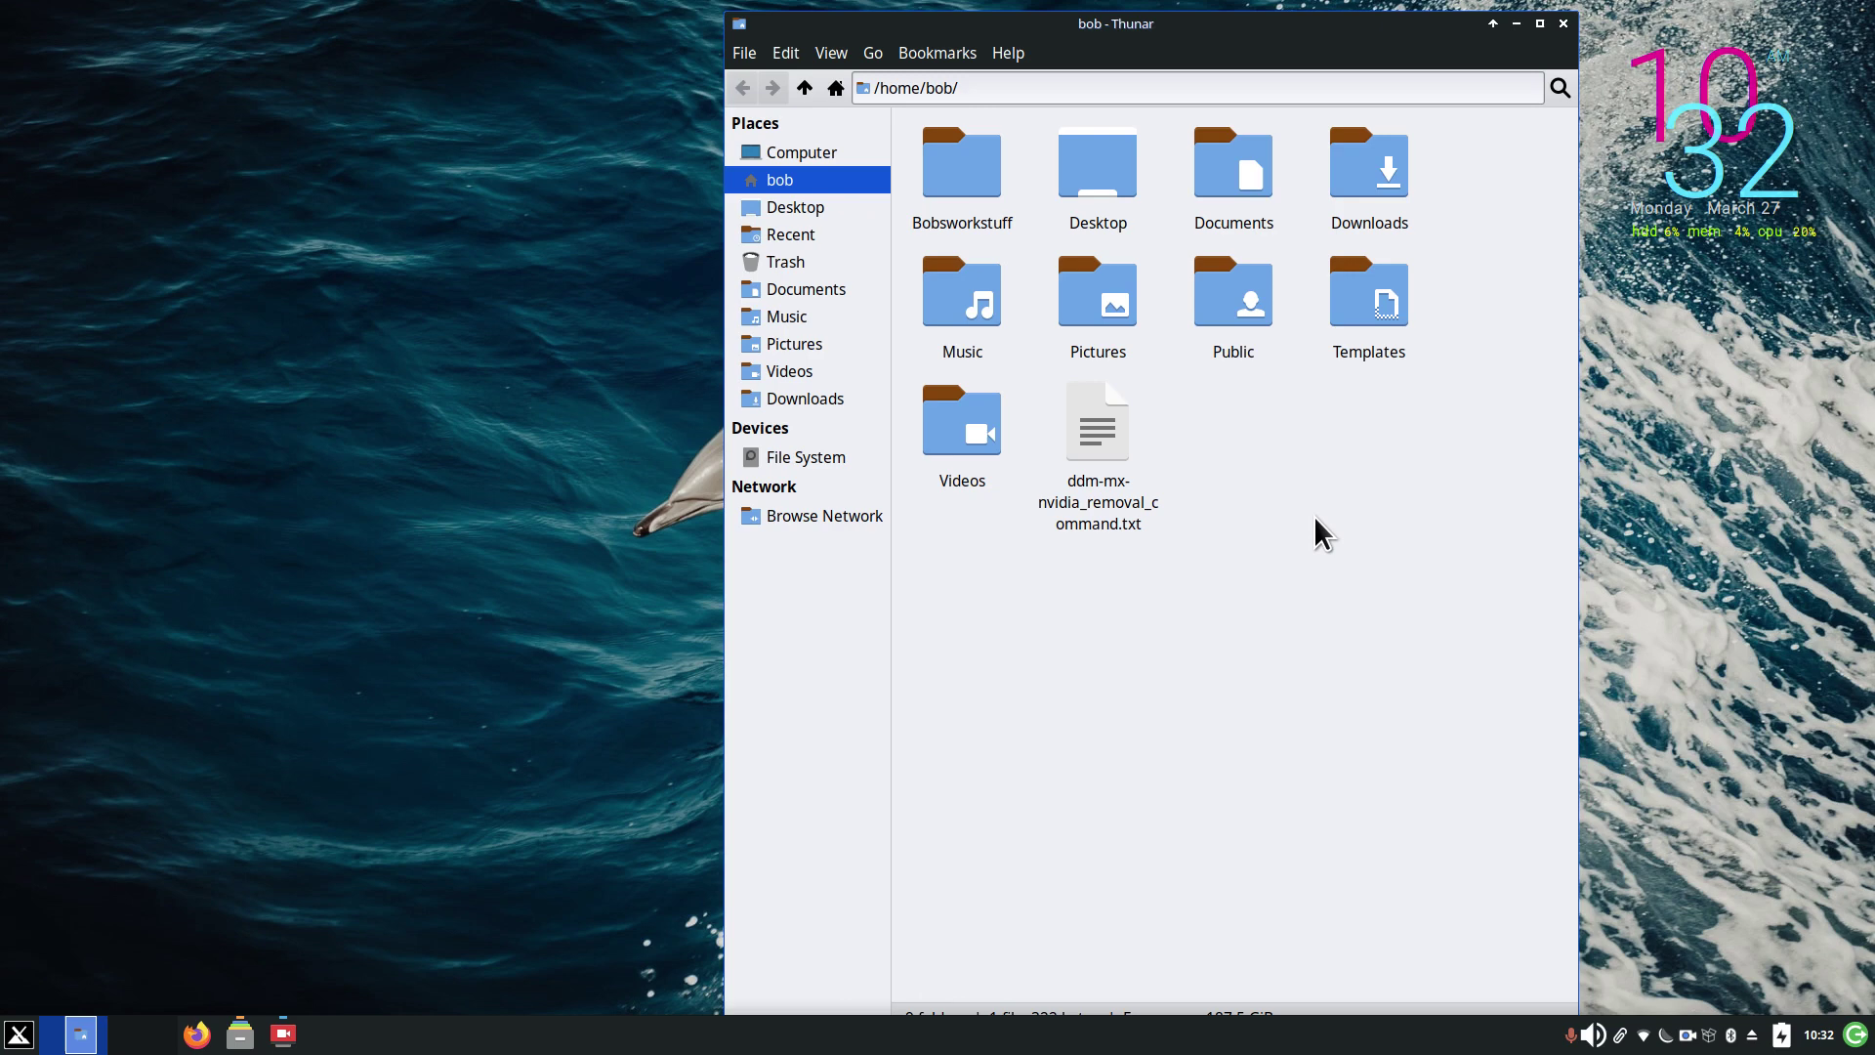
- Adjust the icon zoom level in the home folder window a few more times
scroll(1307, 553, "up", 1)
scroll(1307, 555, "down", 2)
scroll(1306, 555, "up", 3)
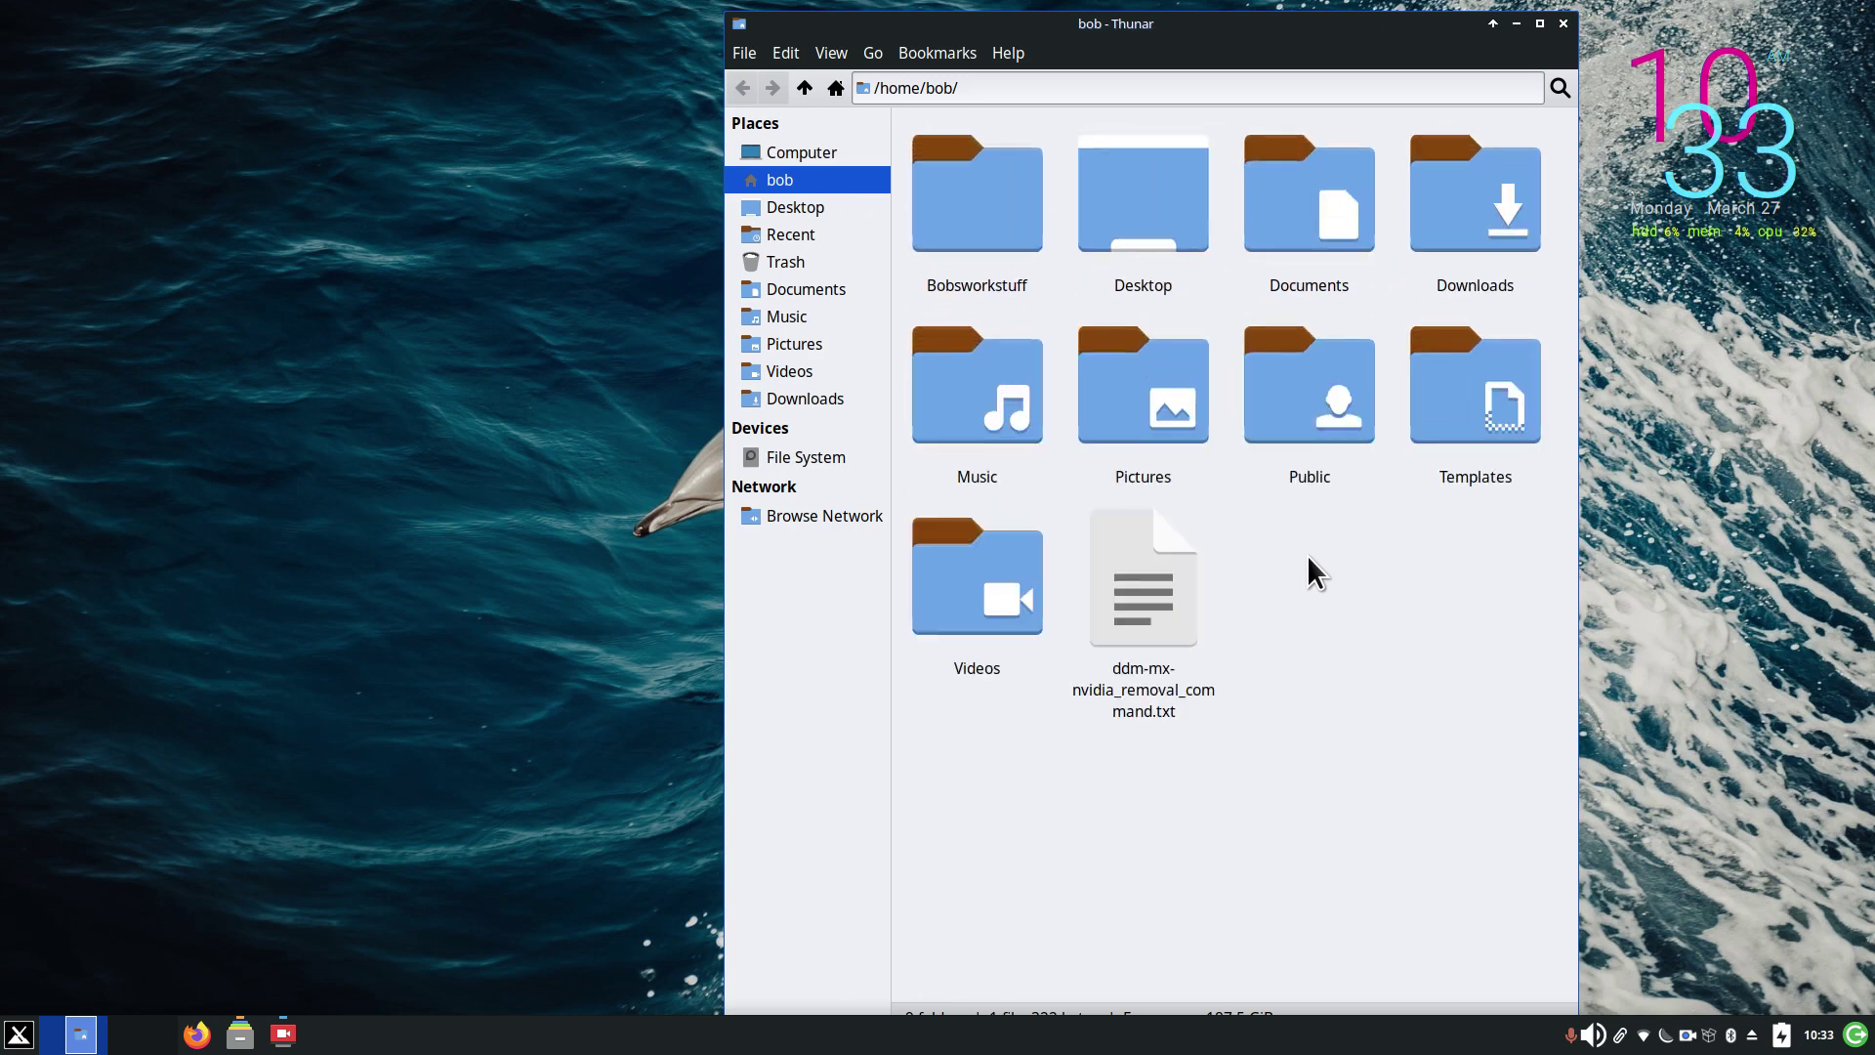
scroll(1307, 555, "up", 1)
scroll(1349, 615, "down", 1)
scroll(1349, 615, "up", 1)
scroll(1349, 616, "down", 1)
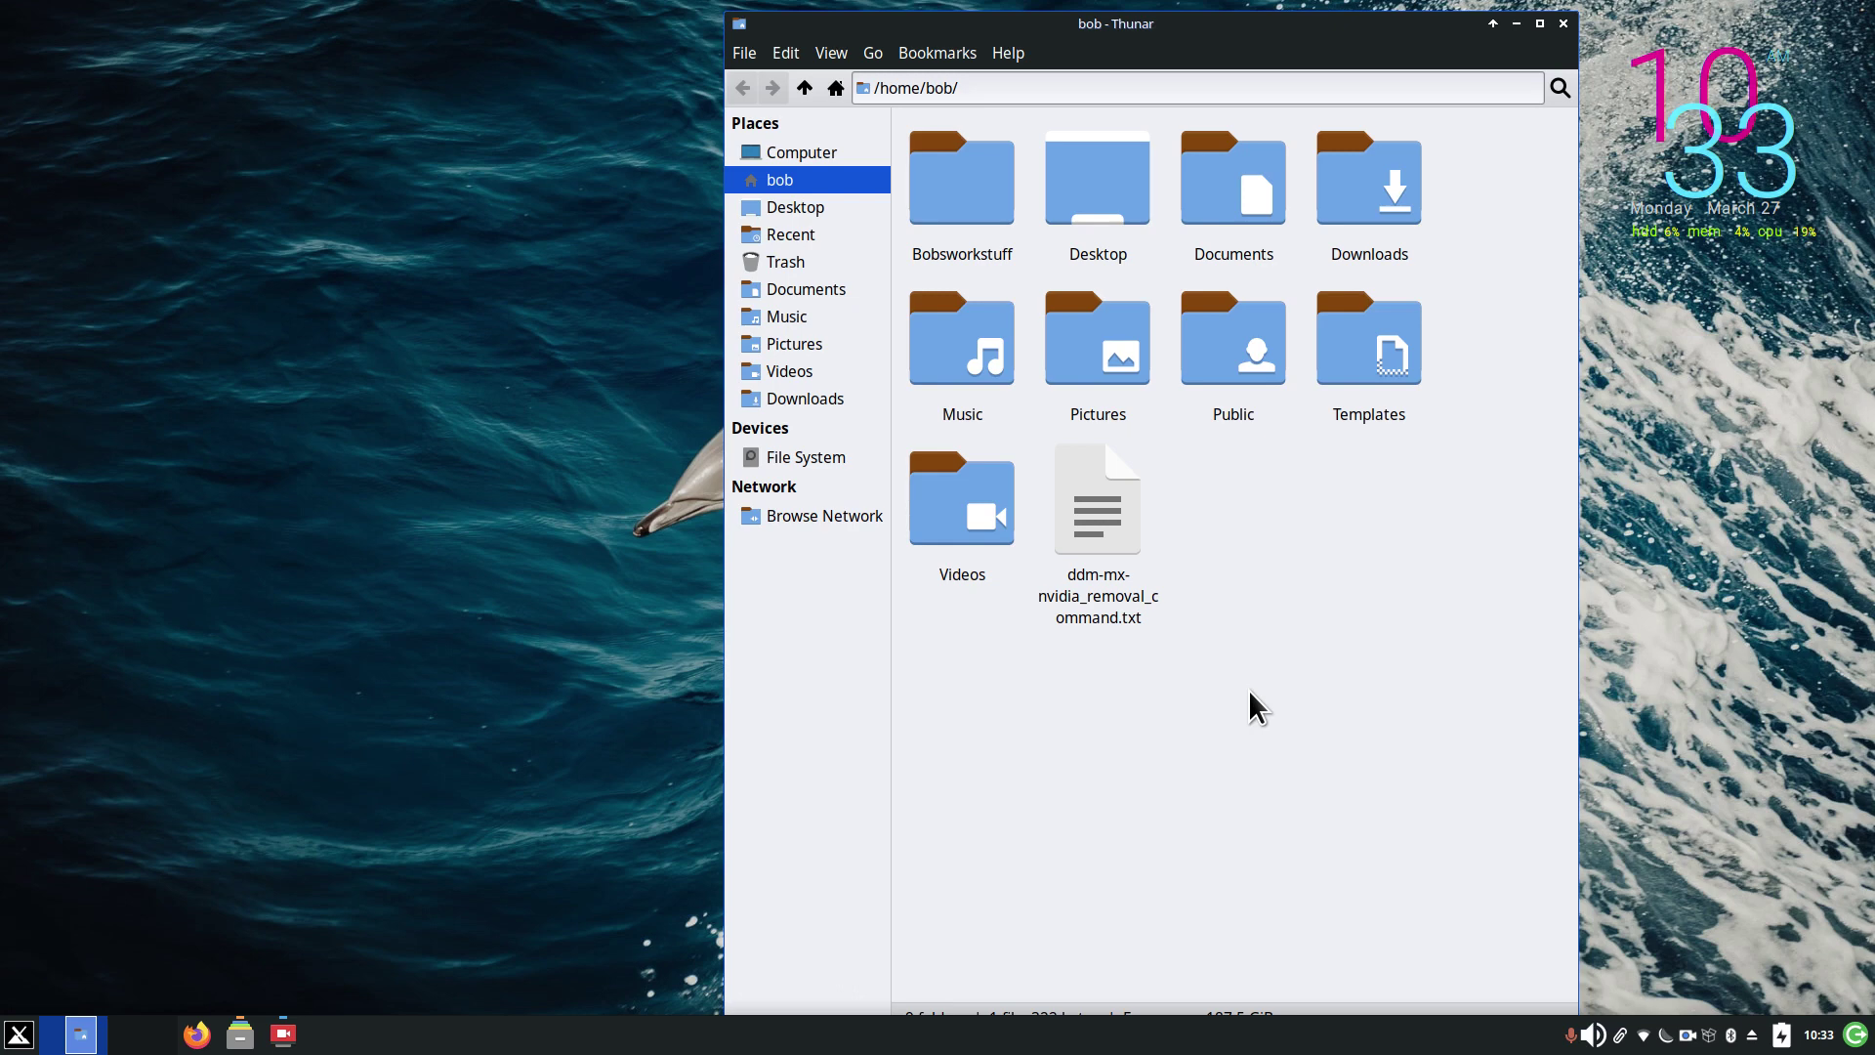
- Tile the Thunar window through the top, right and left halves, ending on the right half
key("super+Up")
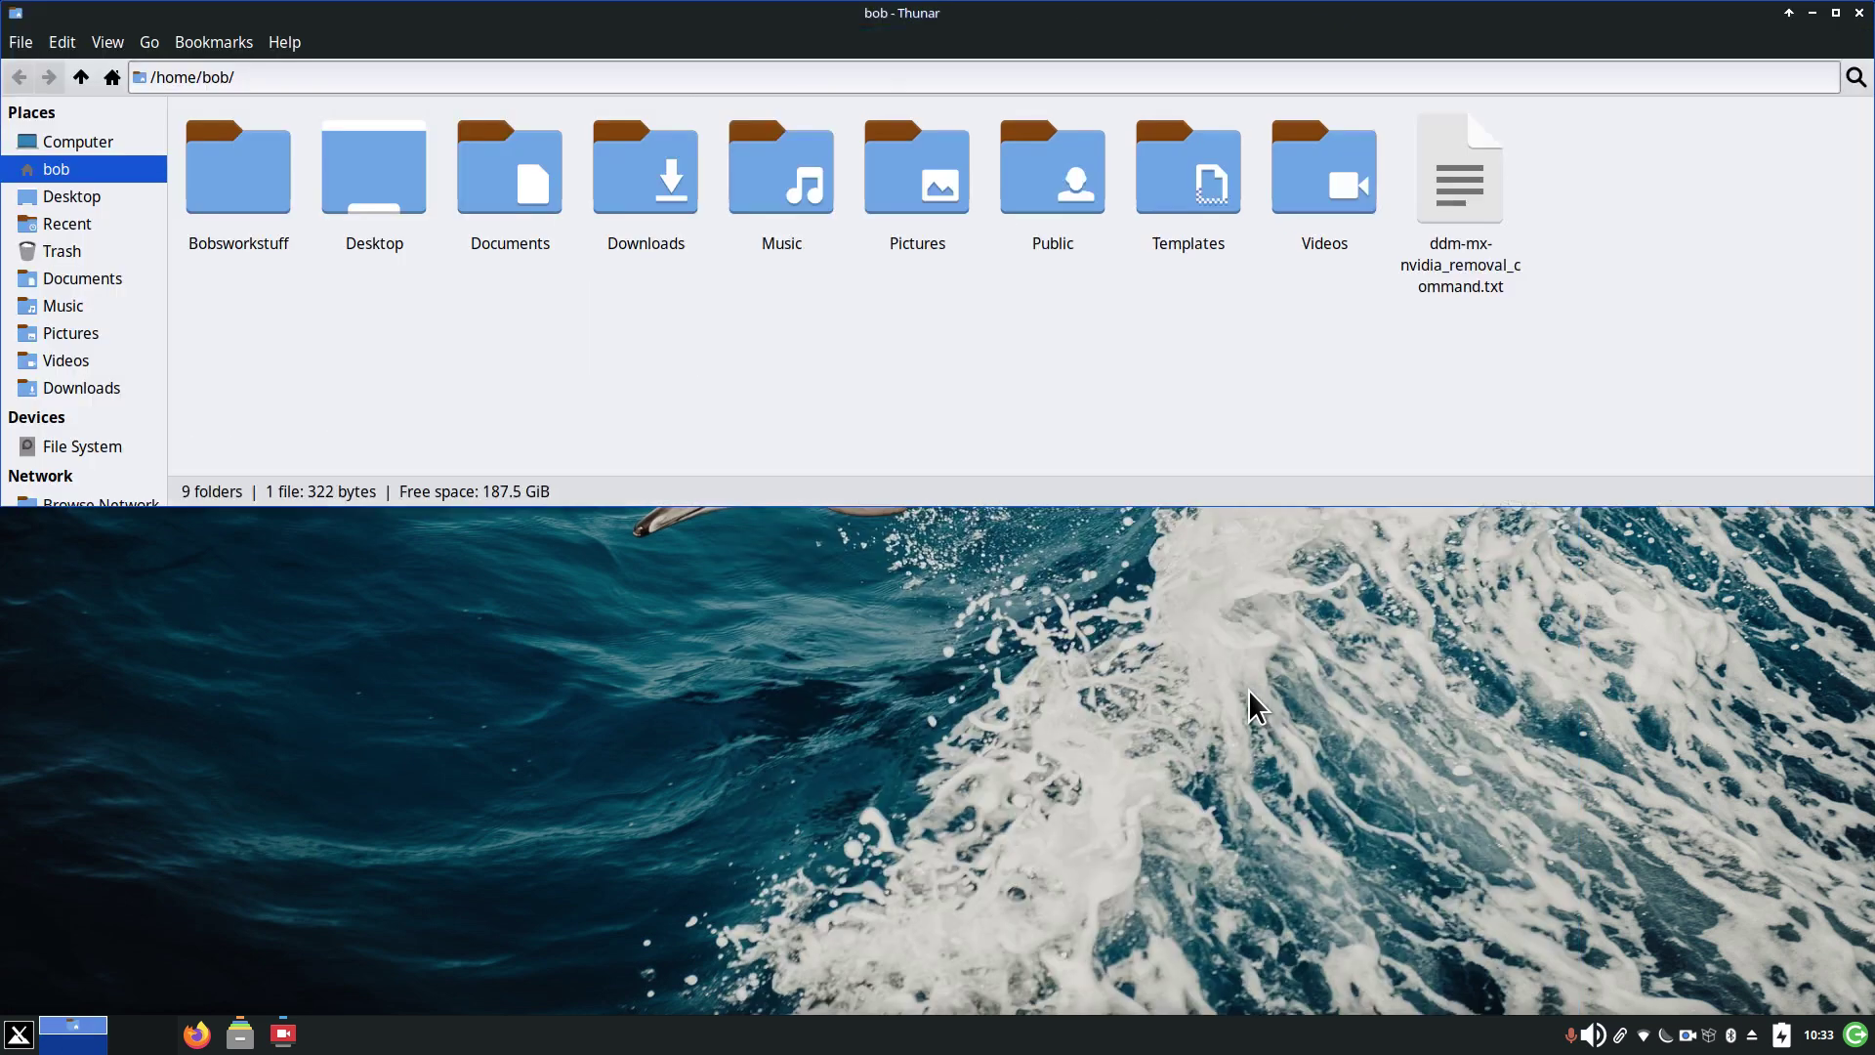
key("super+Right")
key("super+Right")
key("super+Left")
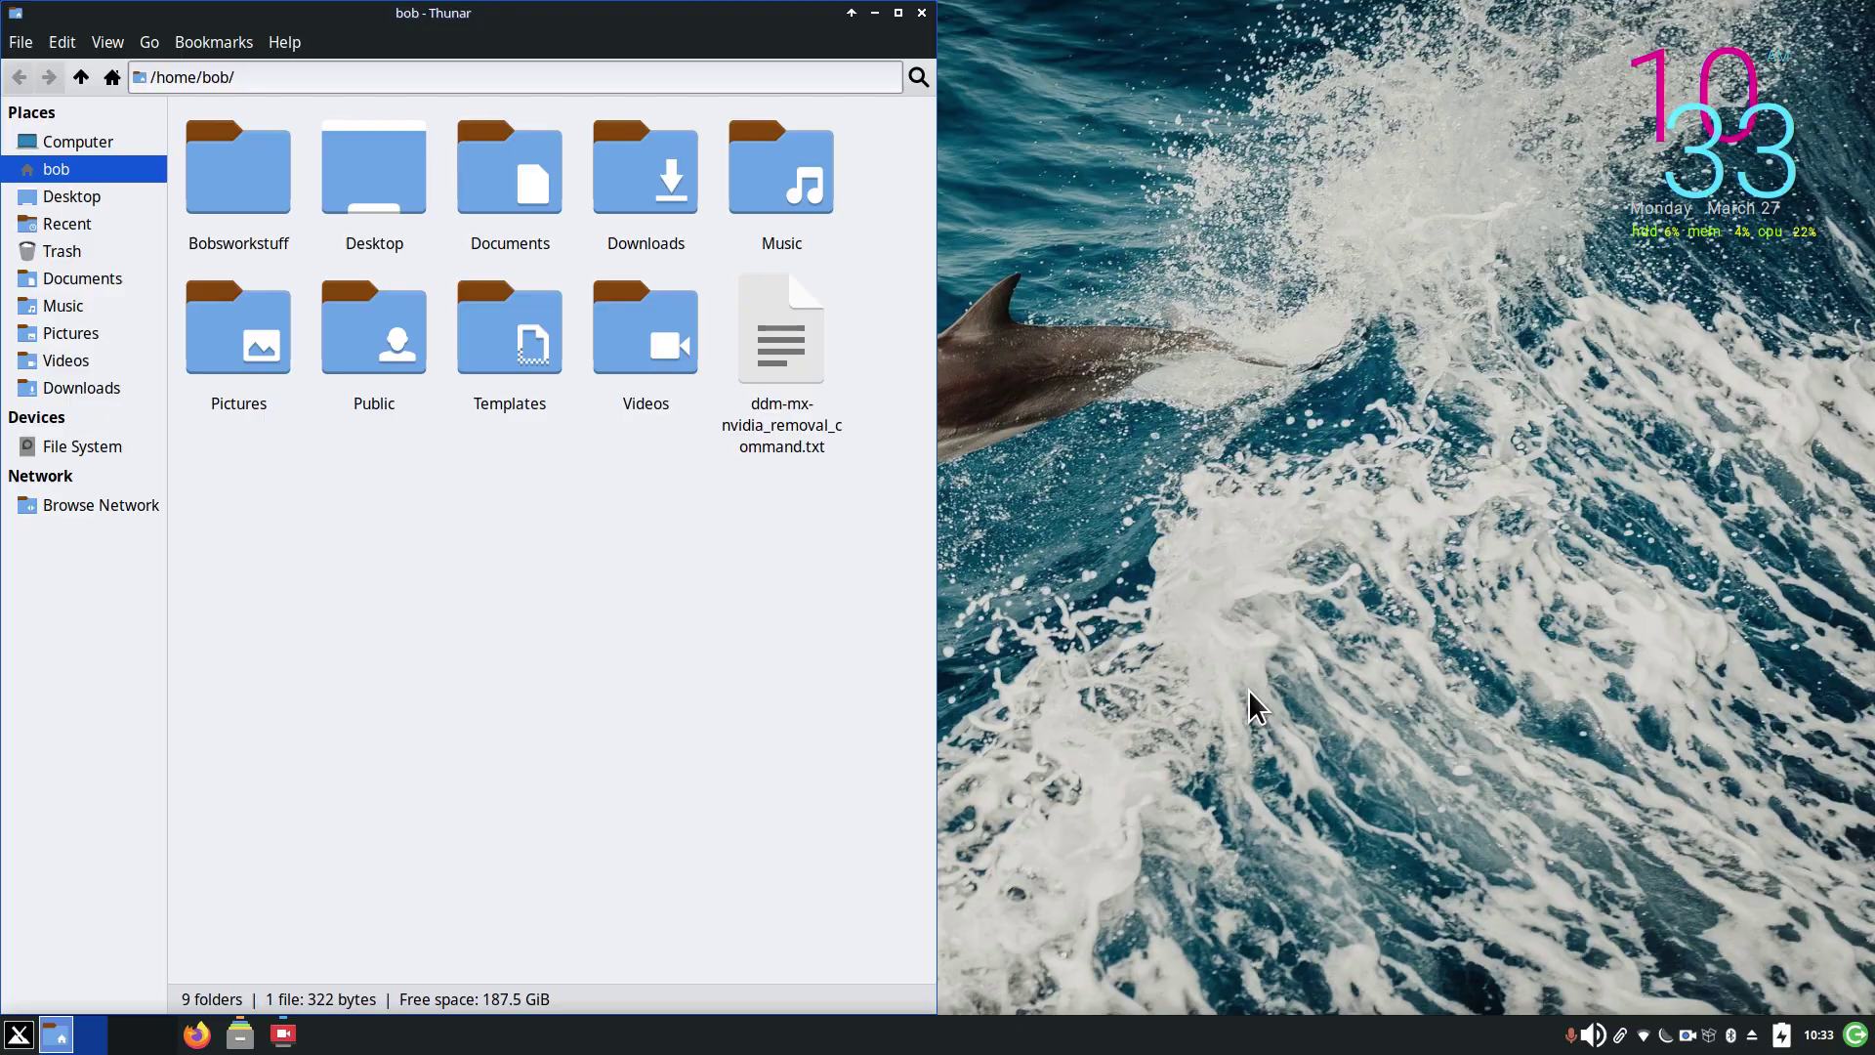
key("super+Up")
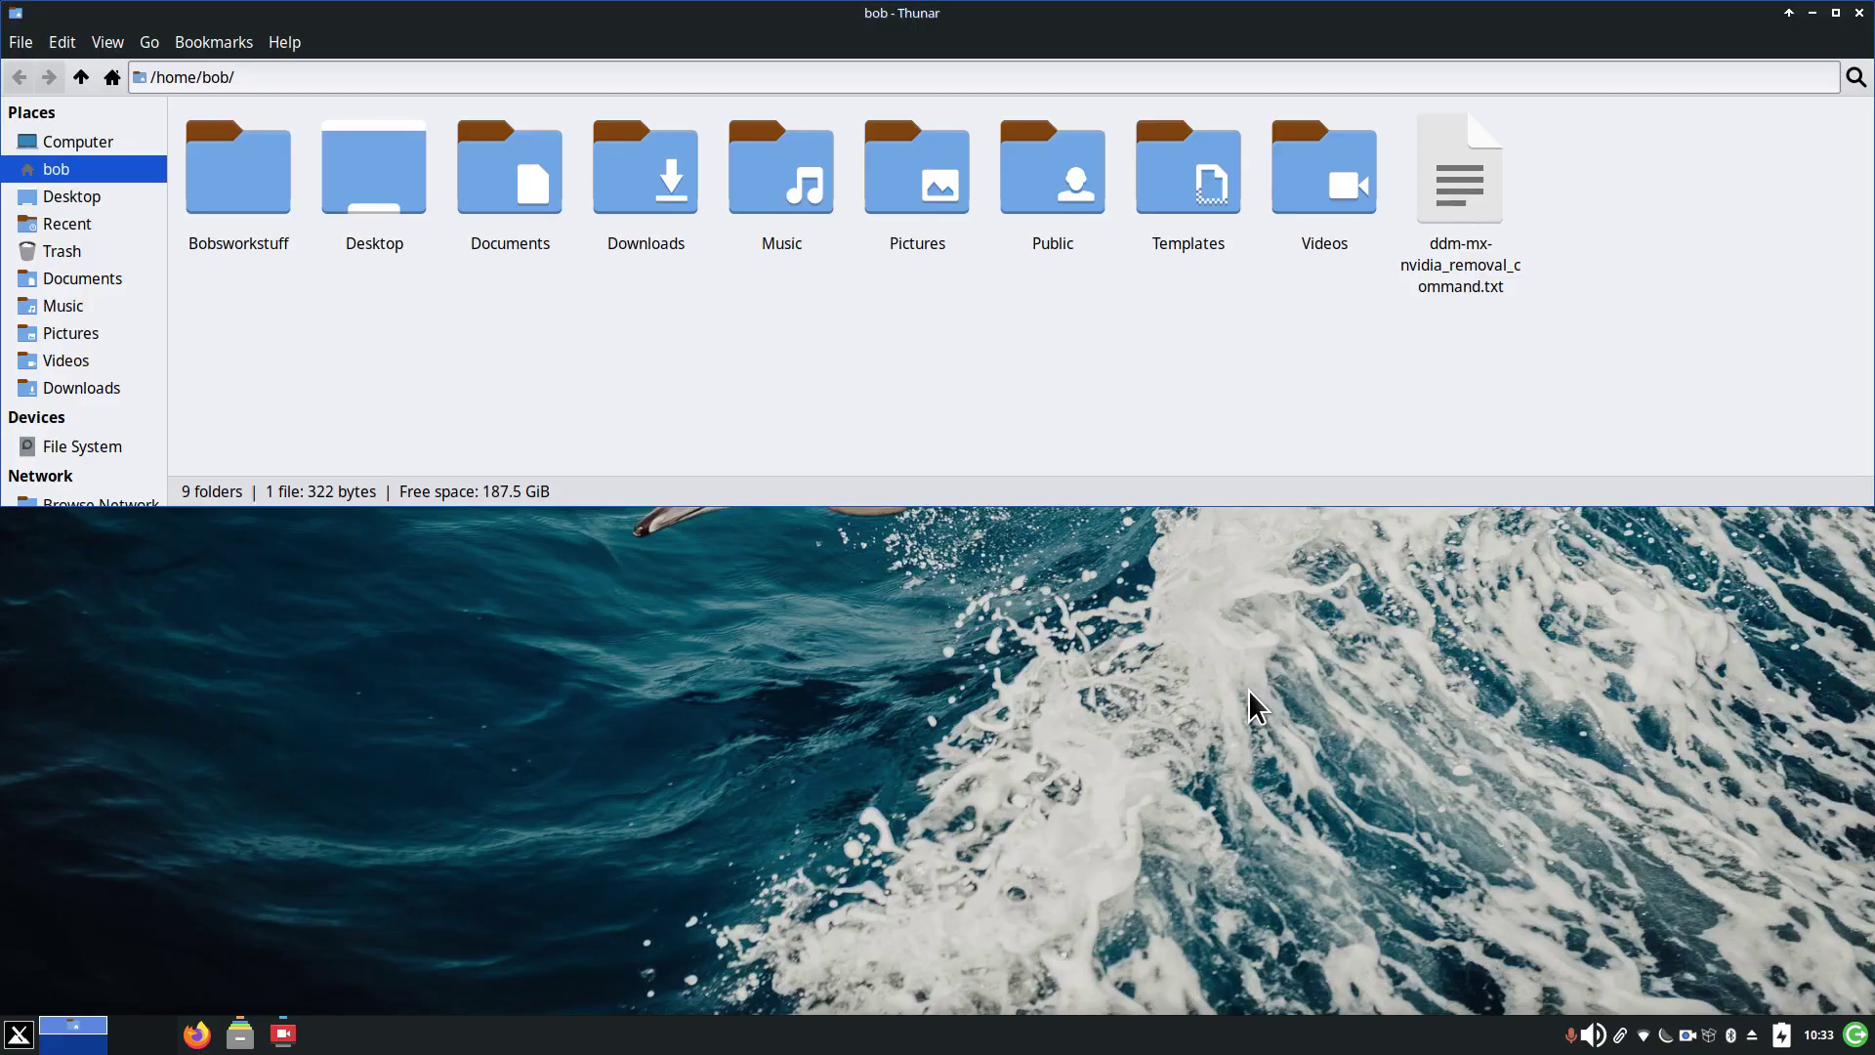
key("super+Right")
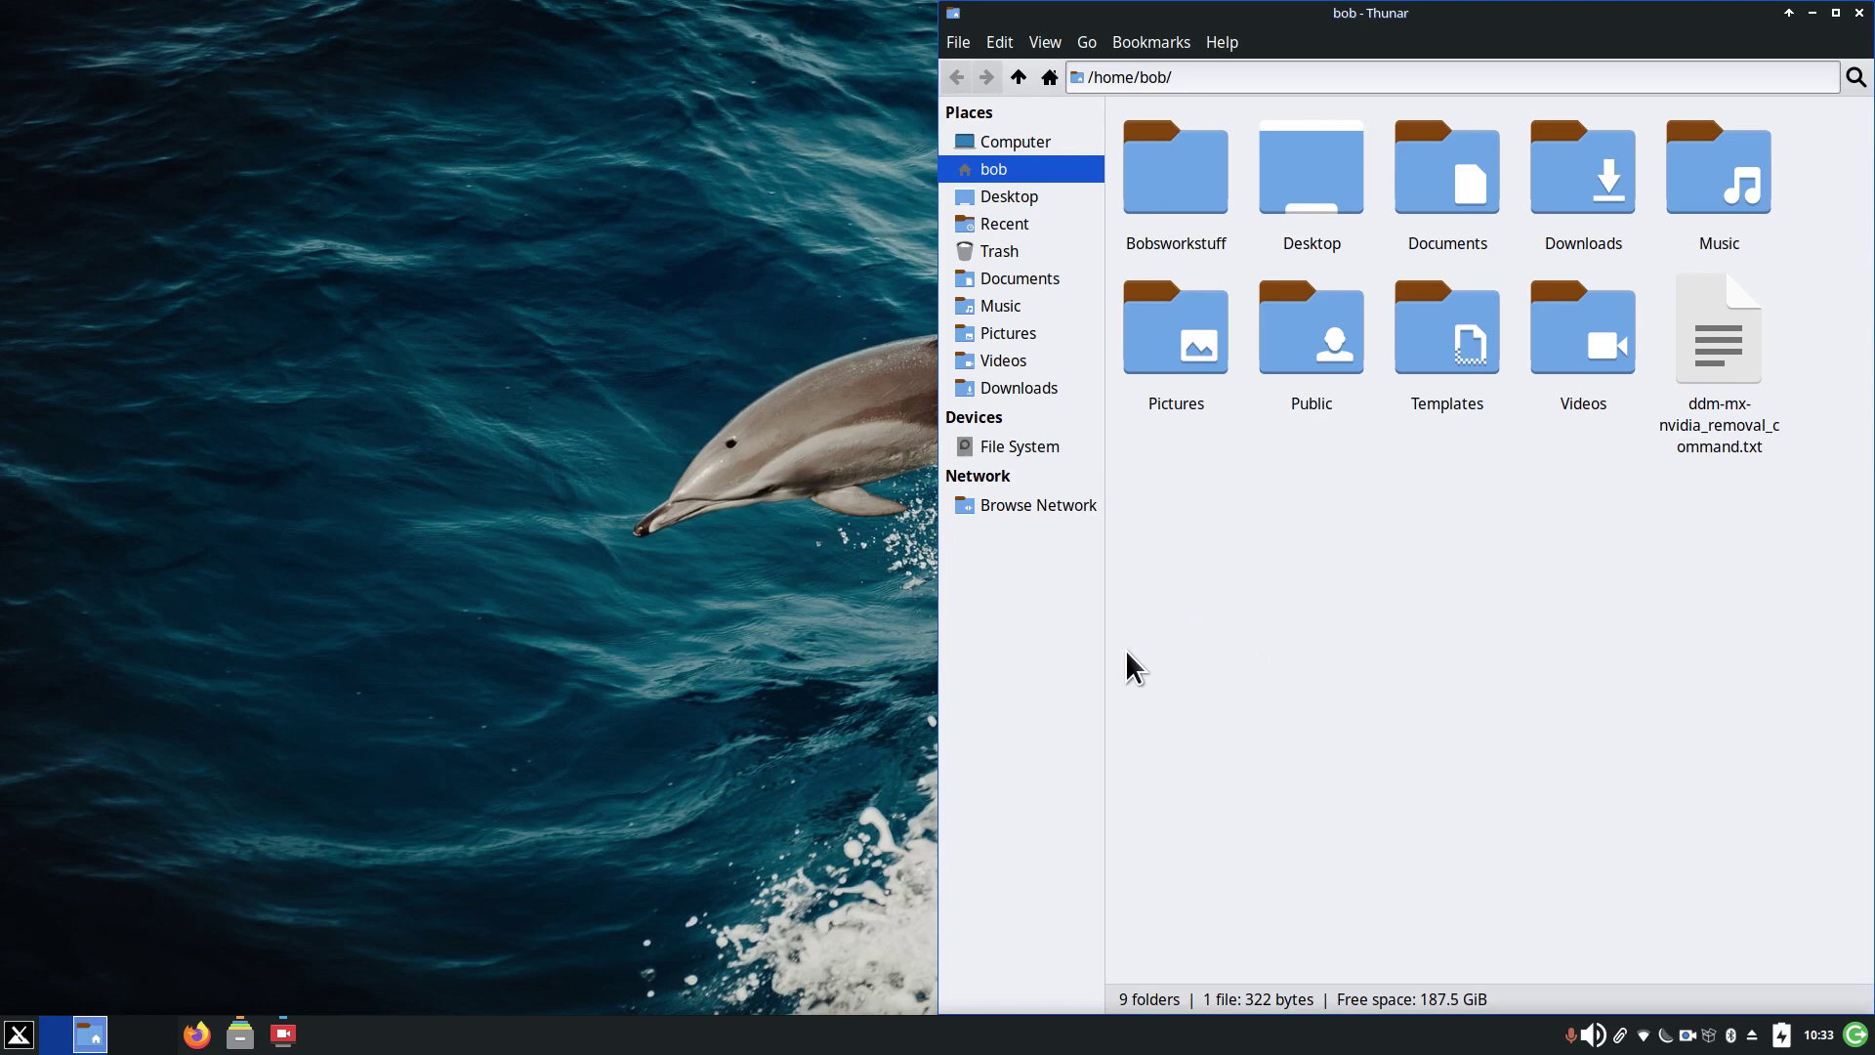
- Launch Clementine from the Multimedia section of the application menu
left_click(18, 1034)
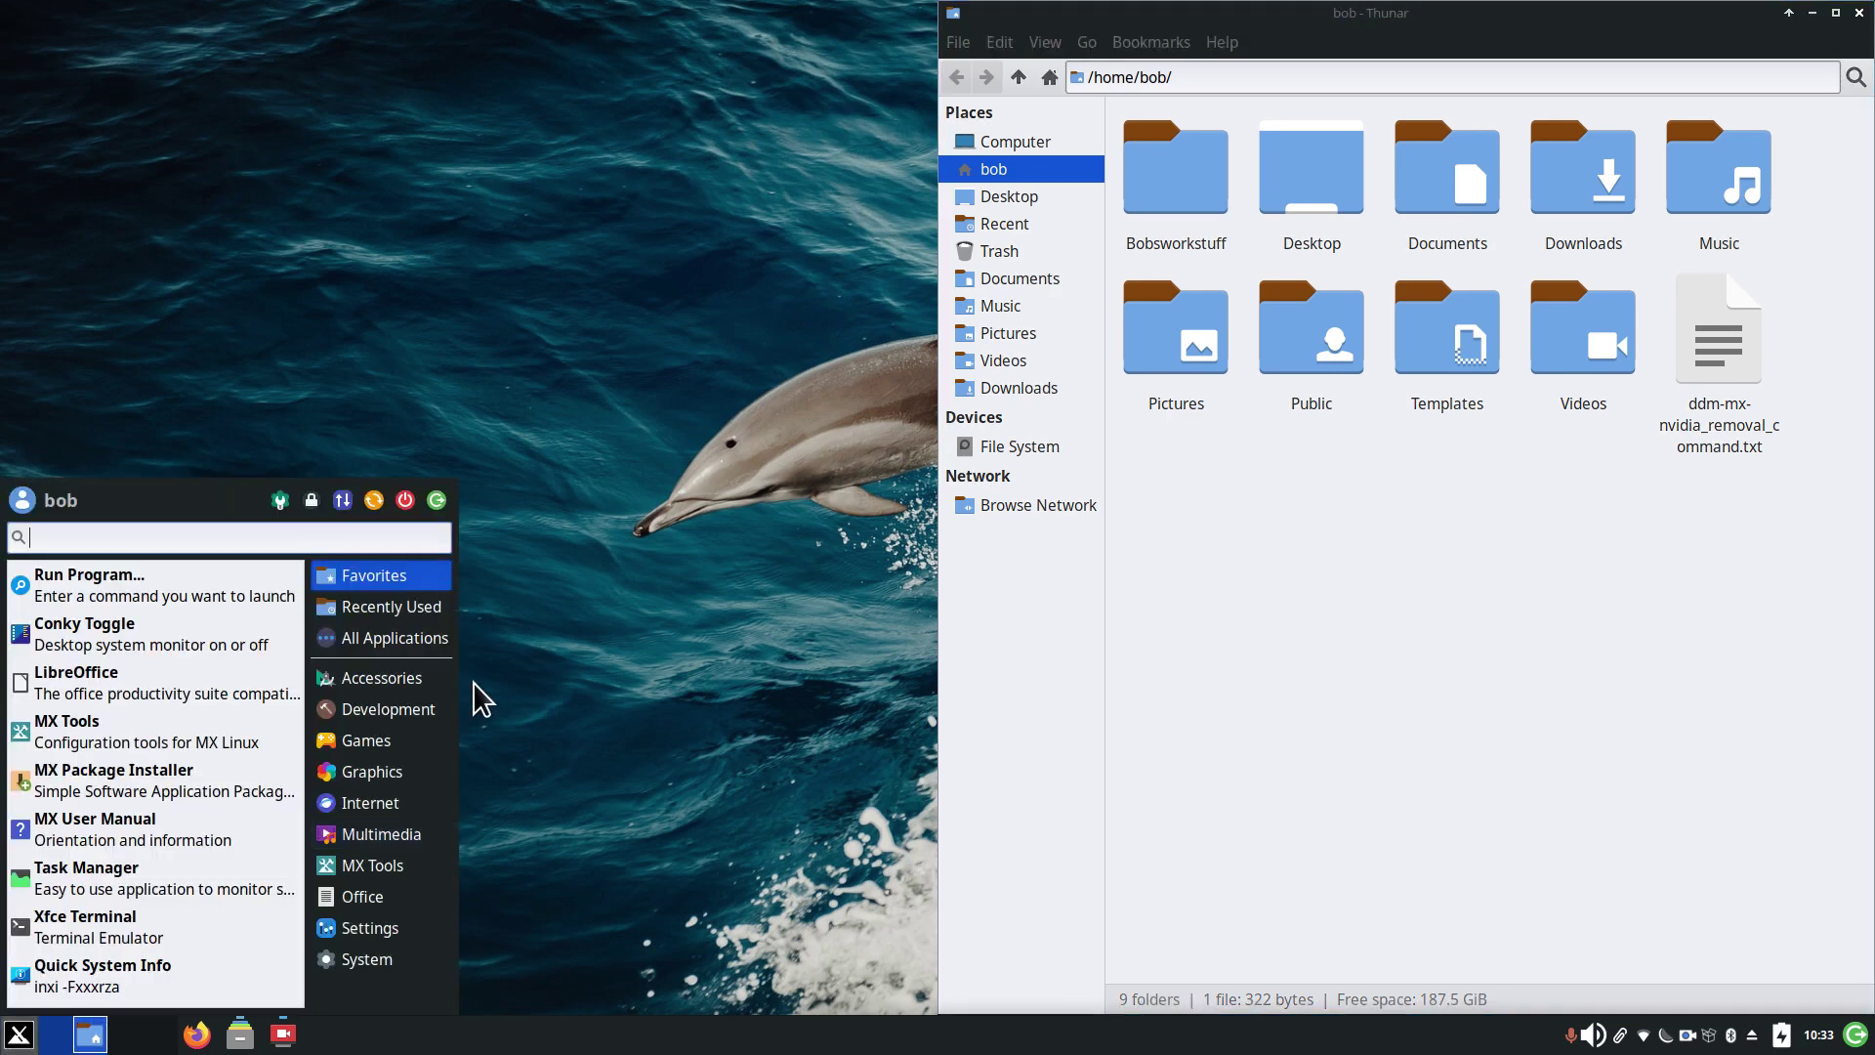
left_click(381, 834)
left_click(372, 773)
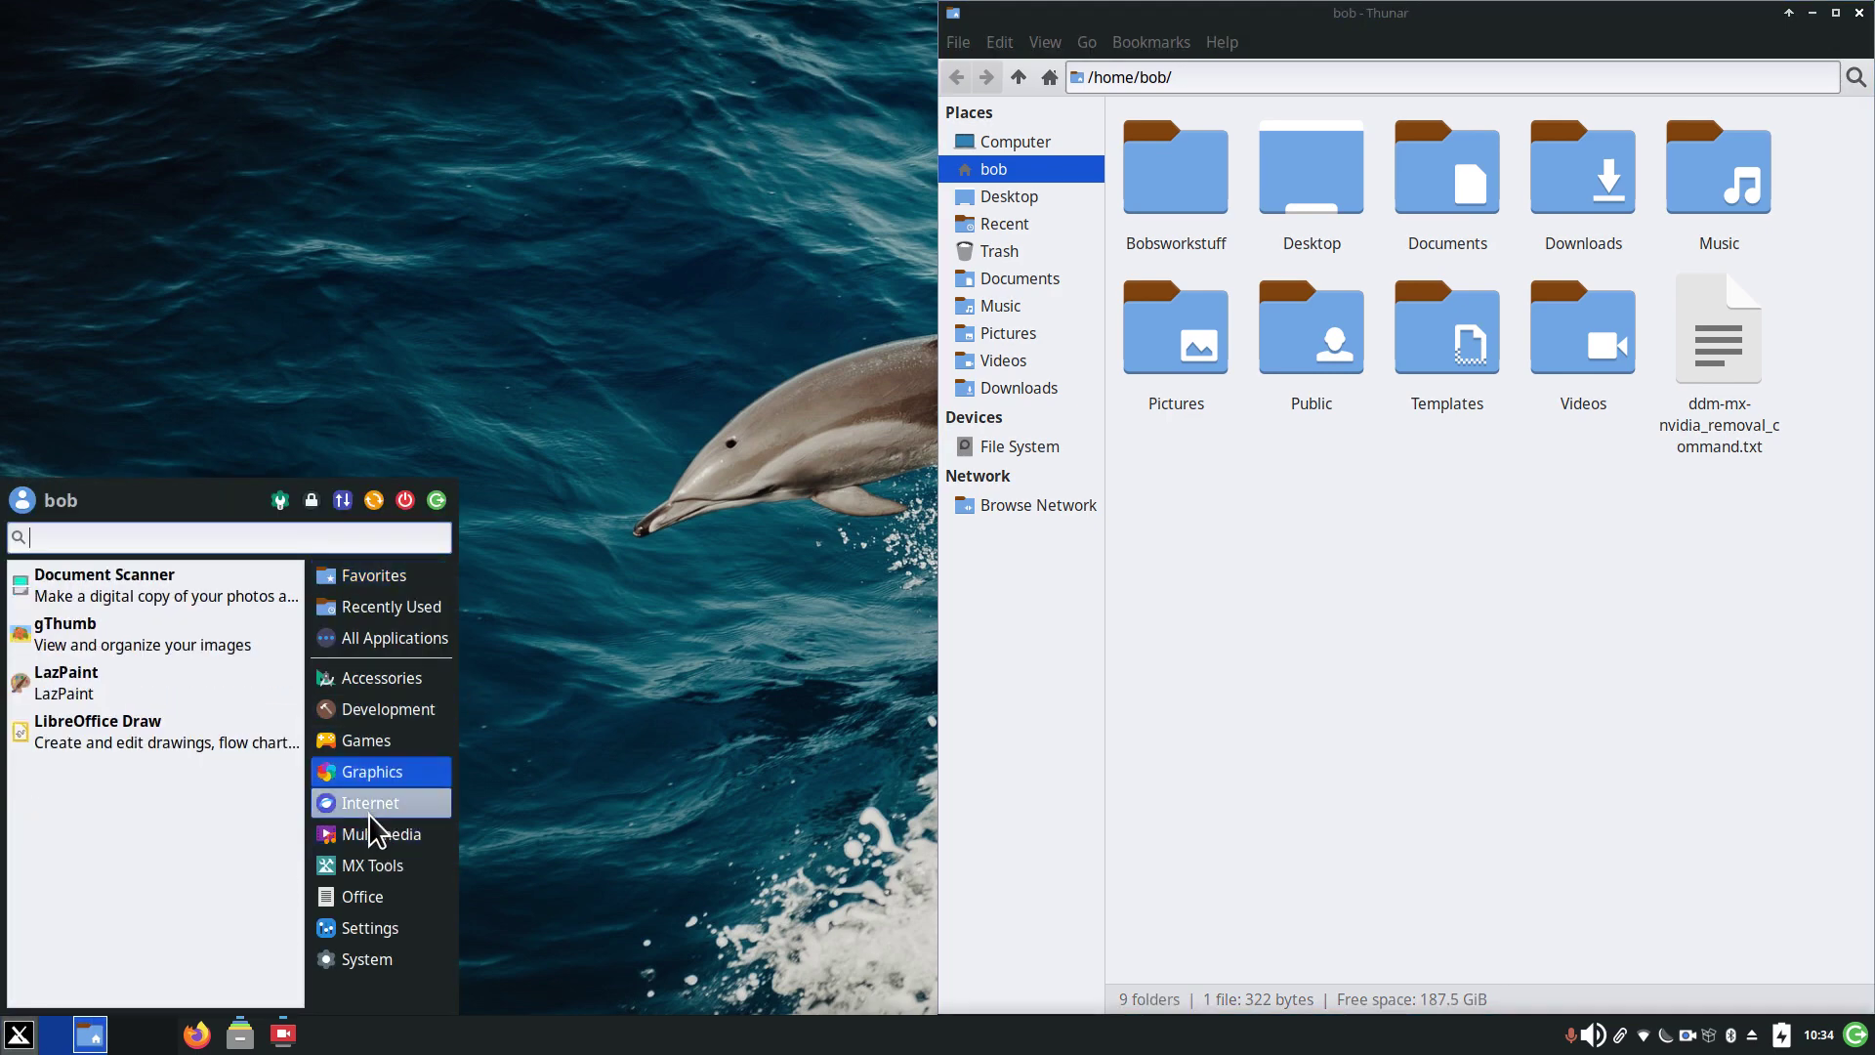
left_click(377, 835)
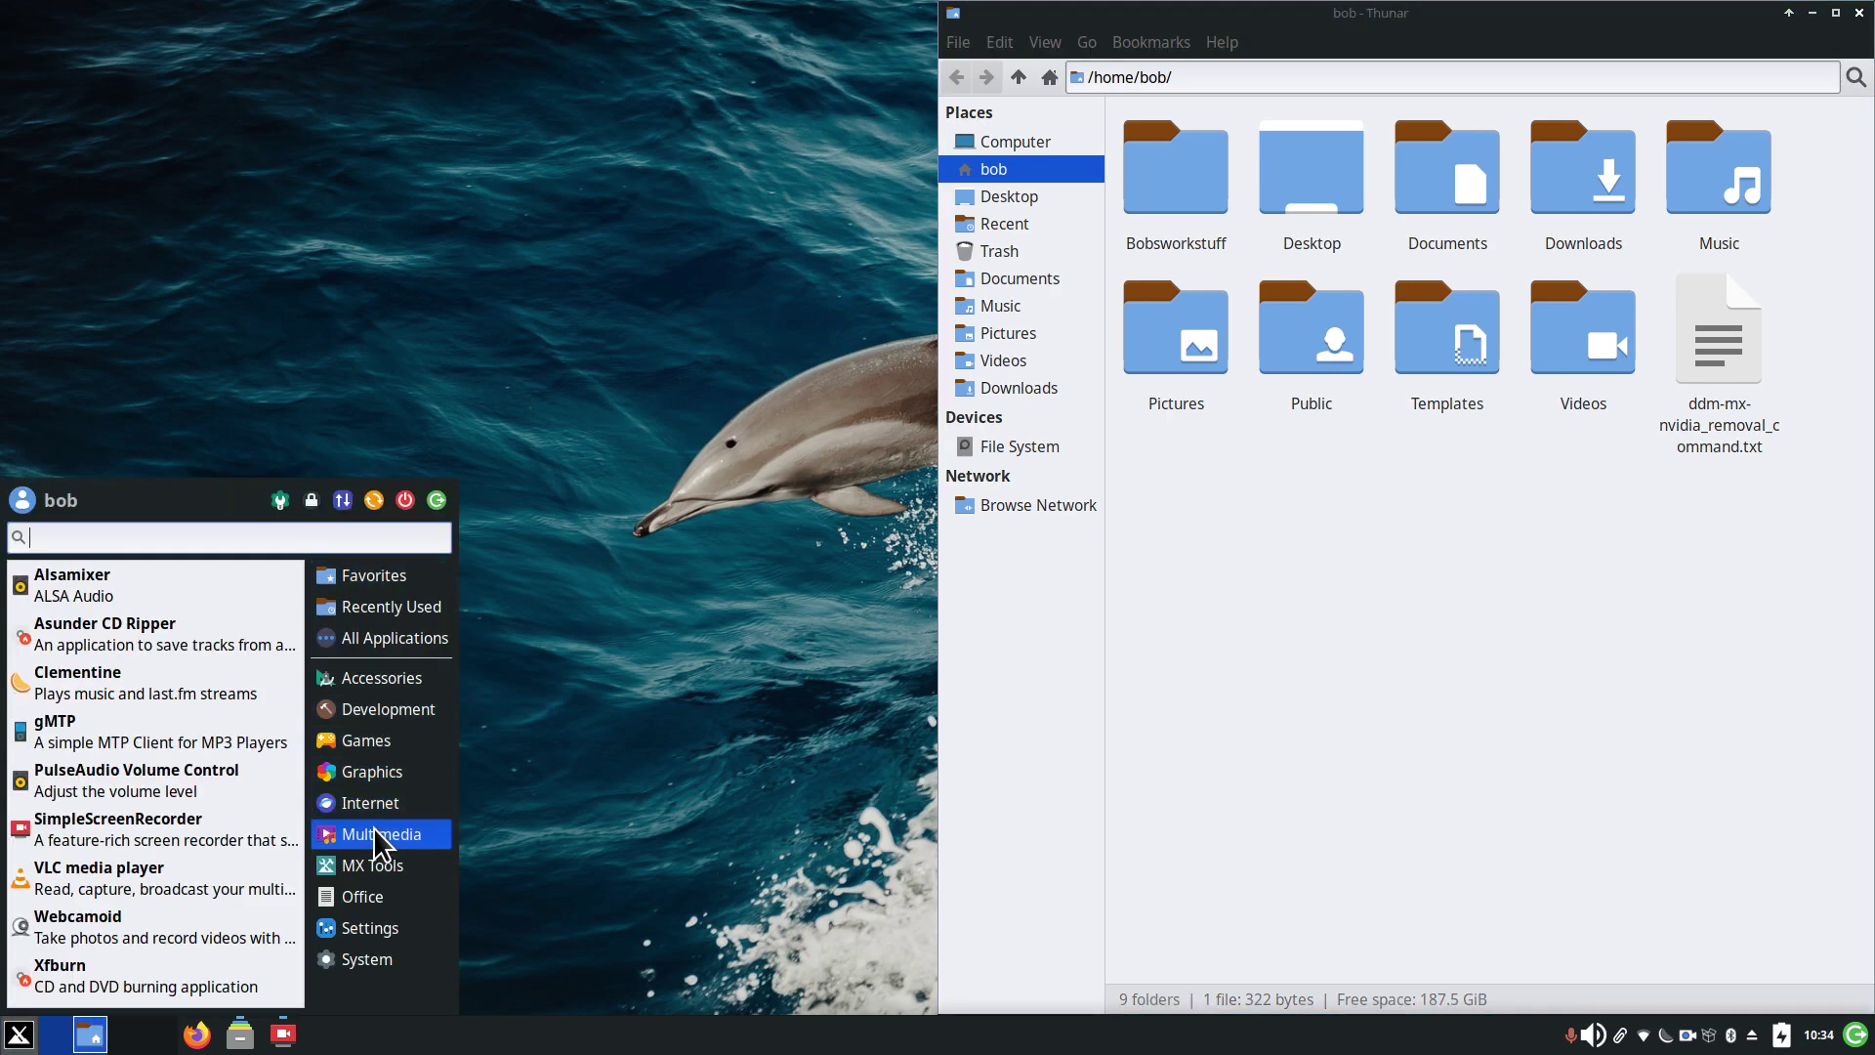
left_click(127, 681)
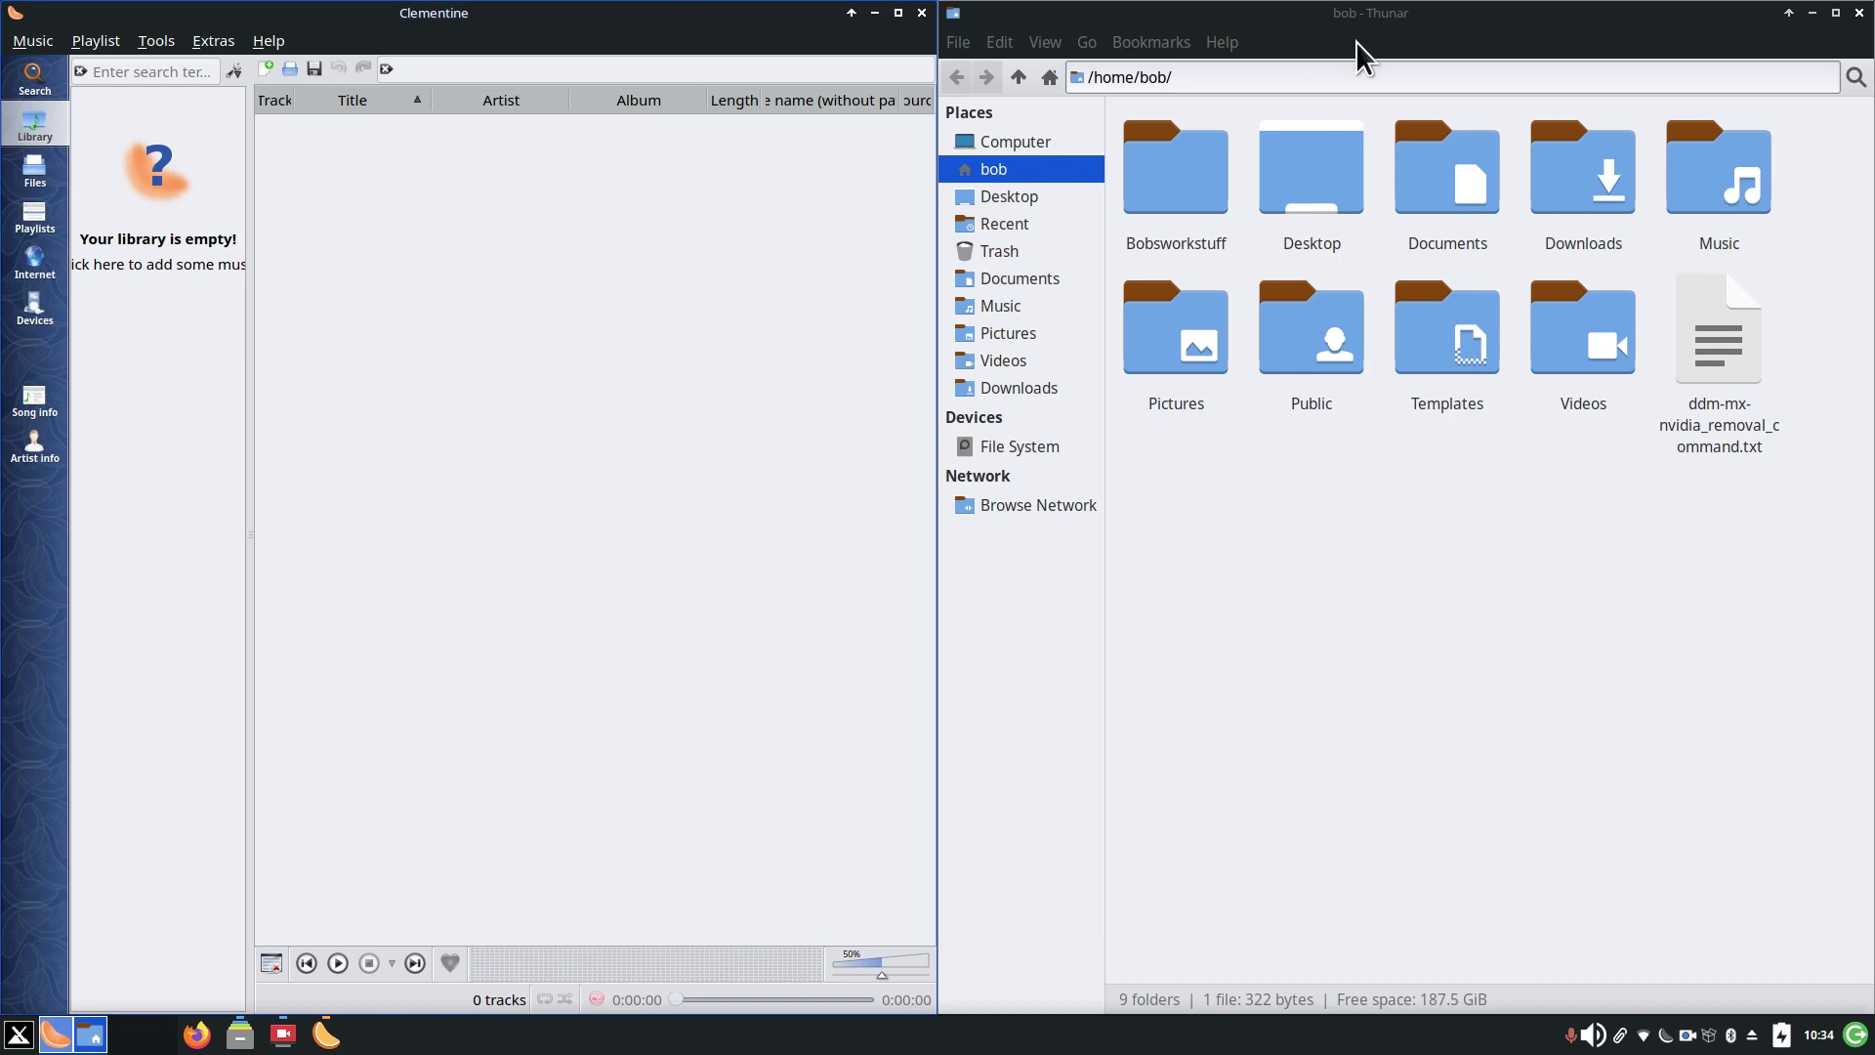
- Tile Clementine to the top, bottom, left and right halves in turn
right_click(652, 19)
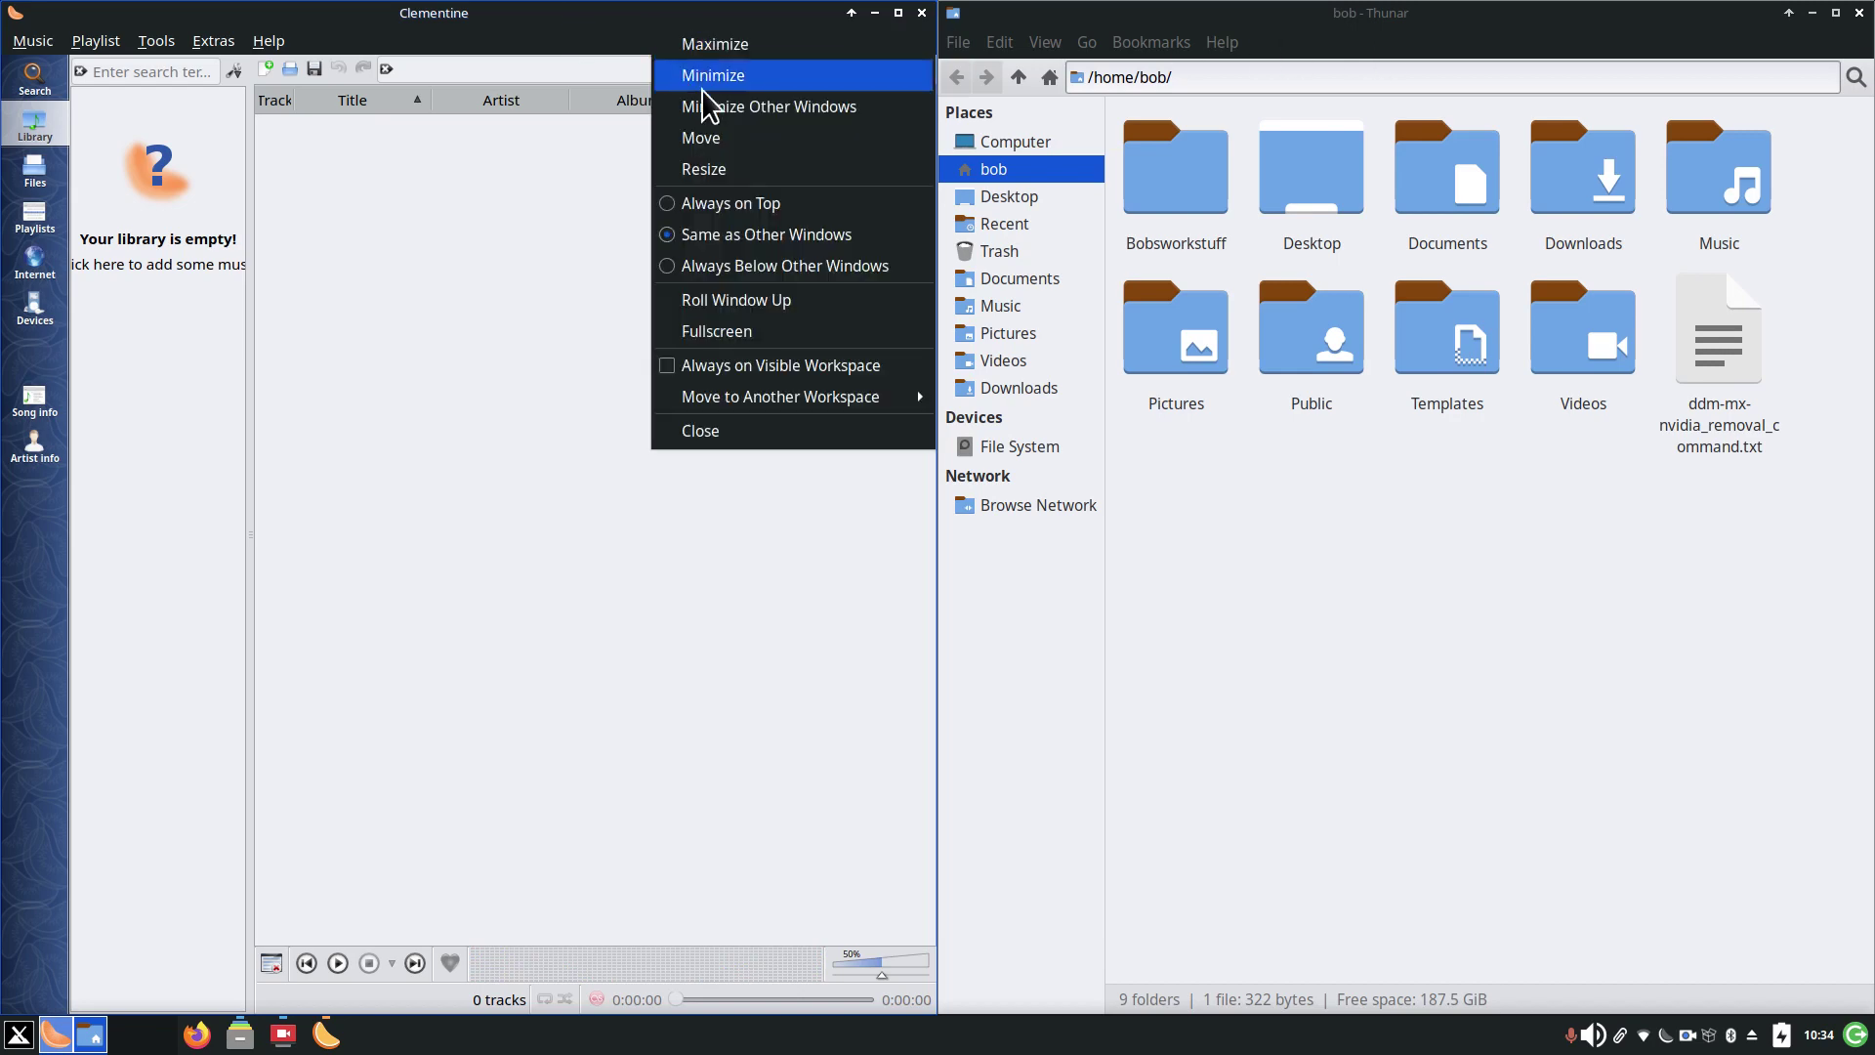
left_click(554, 16)
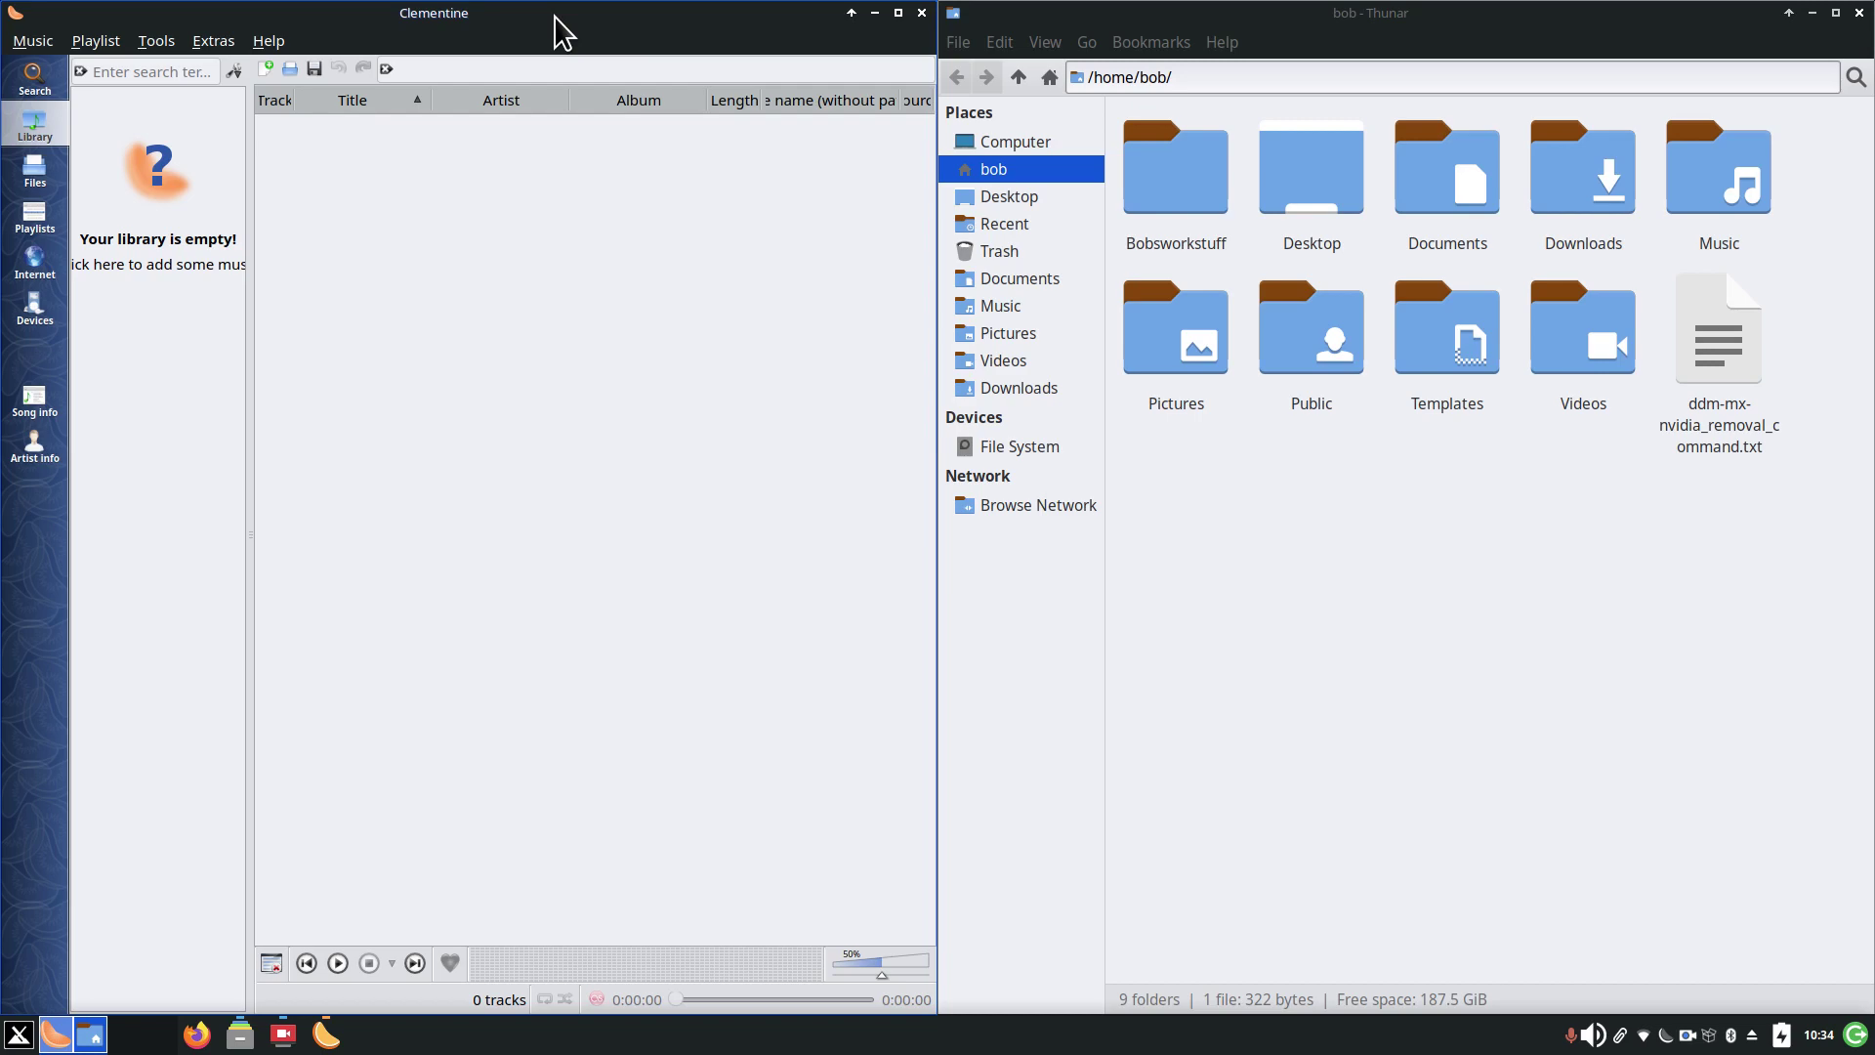
key("super+Up")
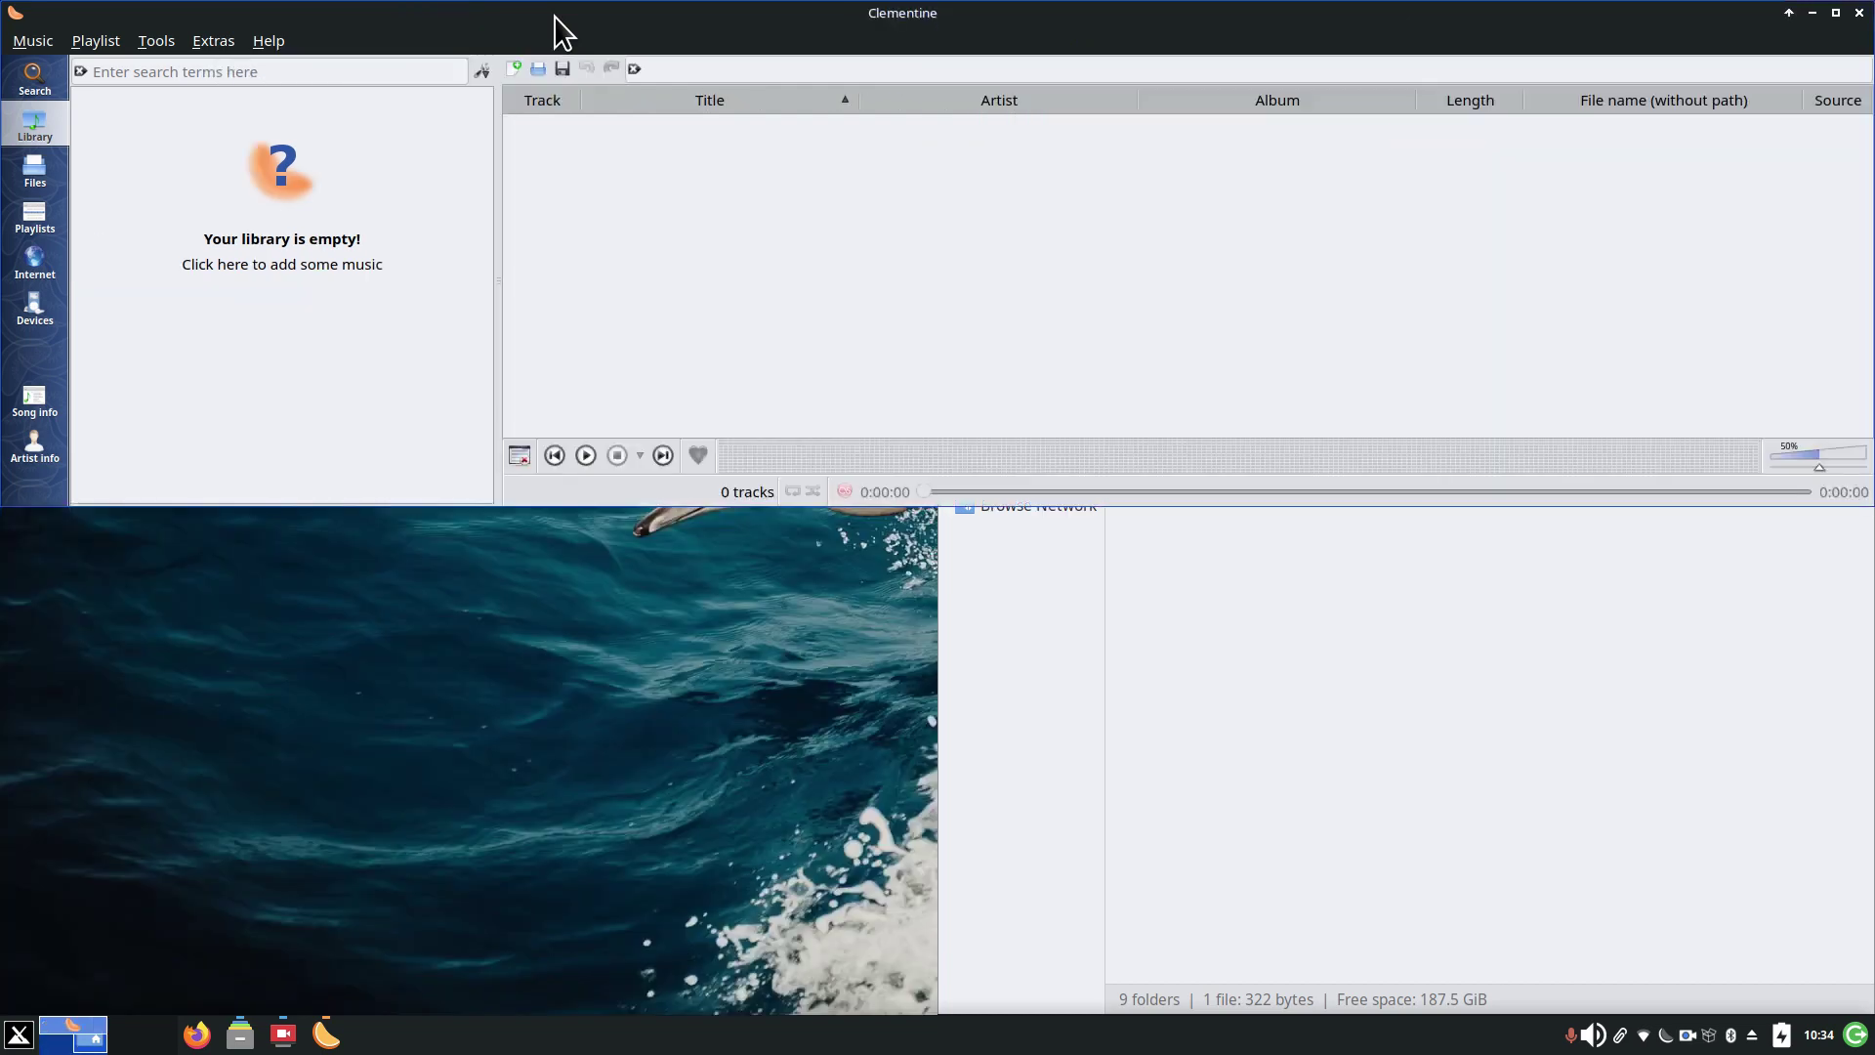
key("super+Down")
key("super+Left")
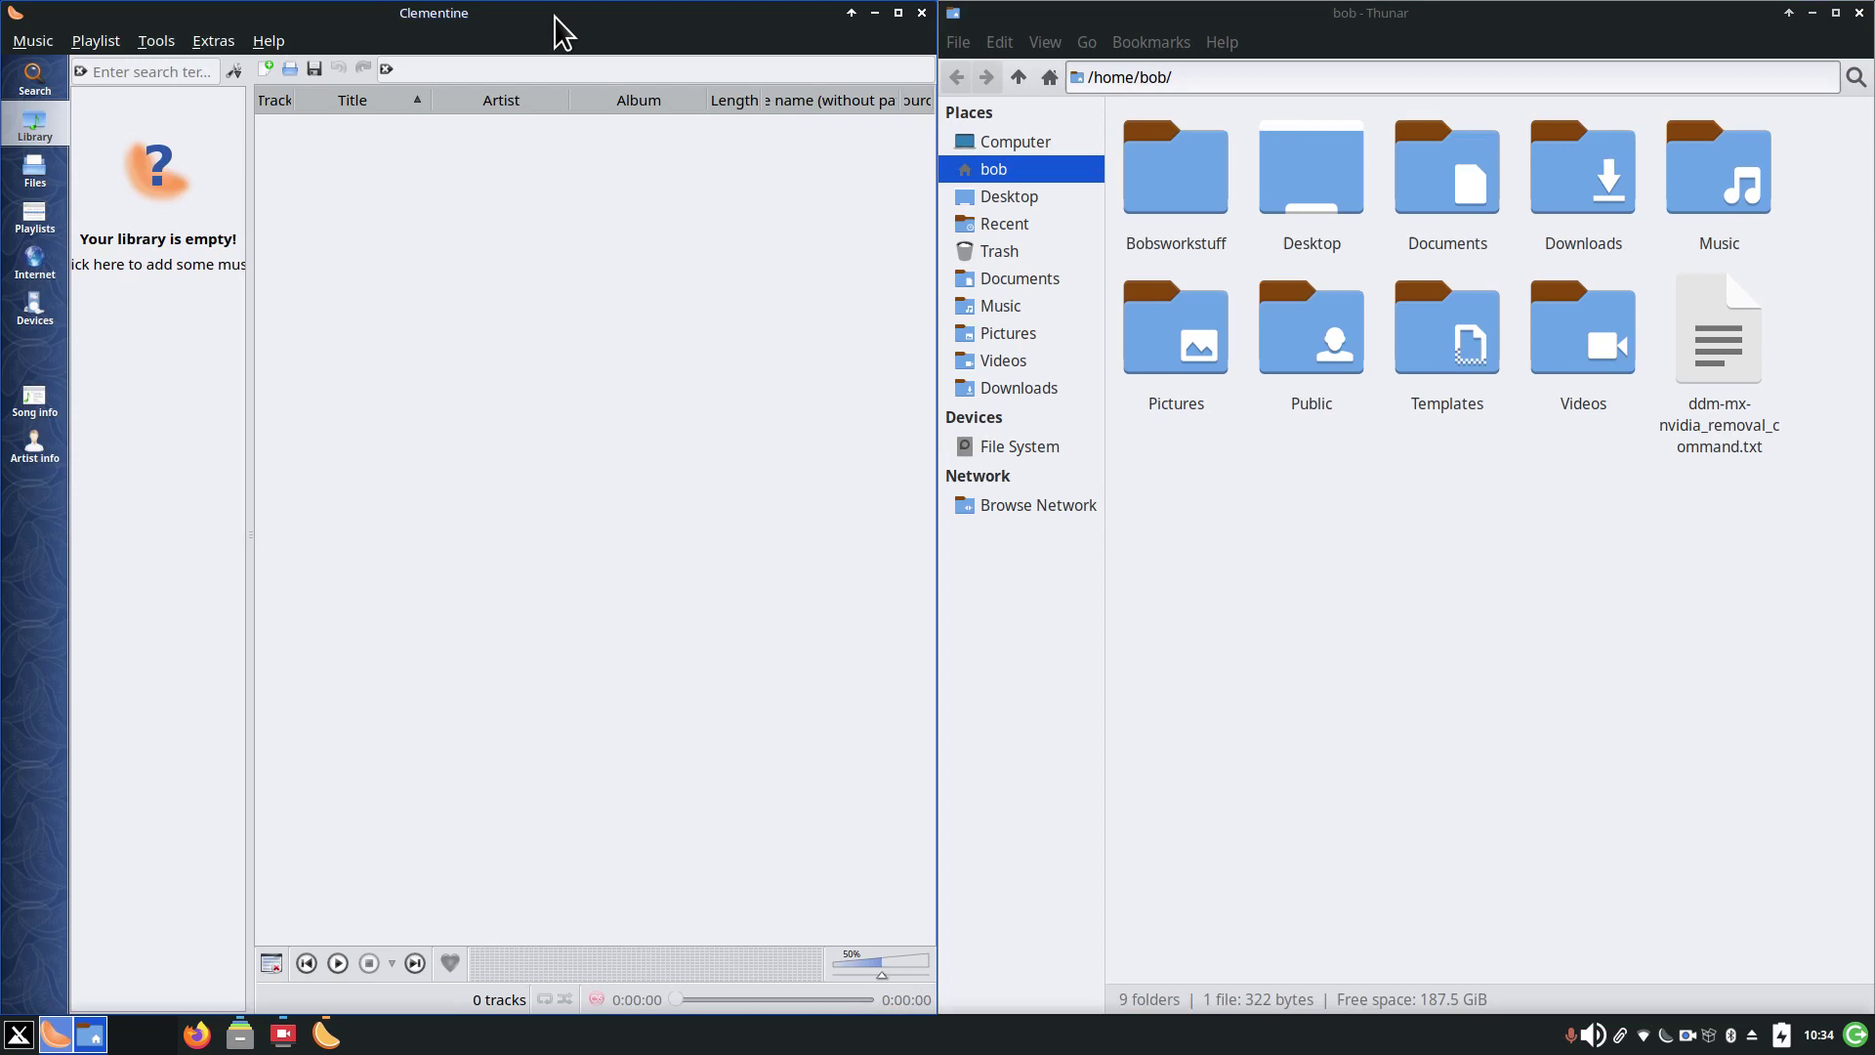
key("super+Right")
key("super+Left")
- Cycle Clementine through the halves again, settling it on the left beside Thunar
key("super+Right")
key("super+Up")
key("super+Down")
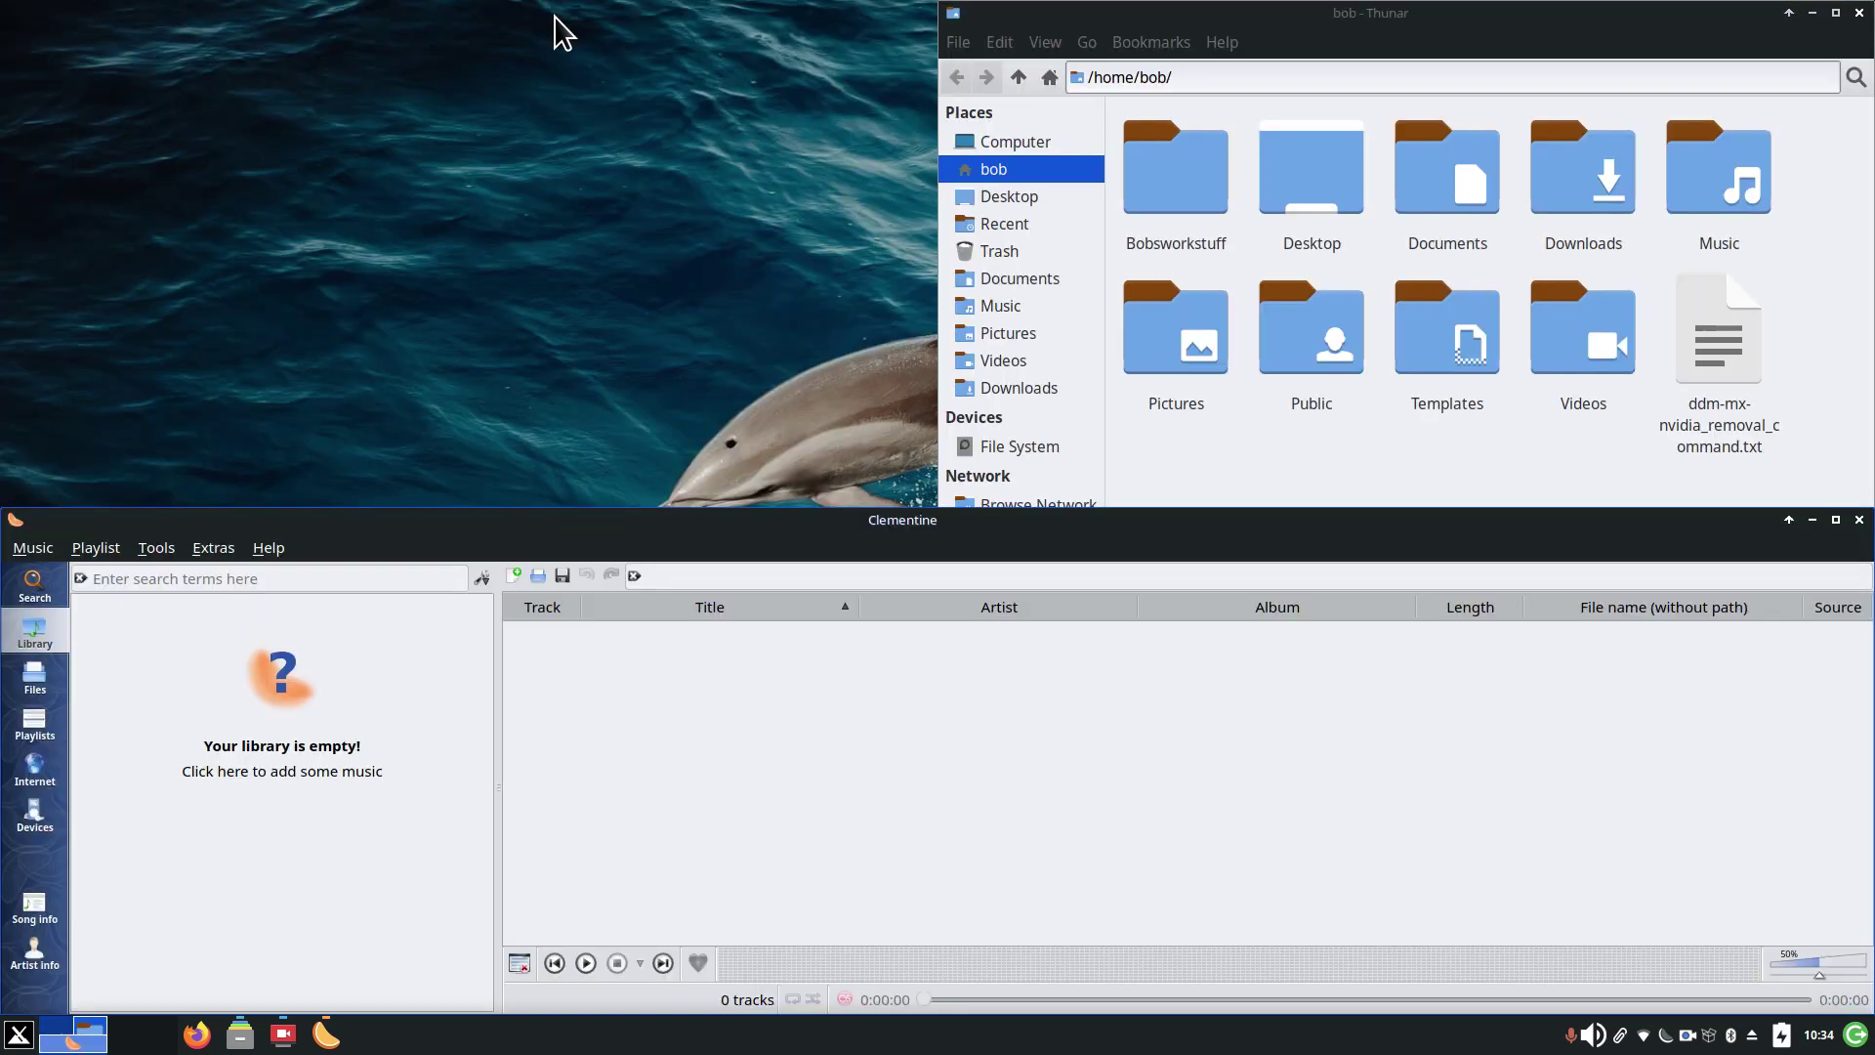
key("super+Left")
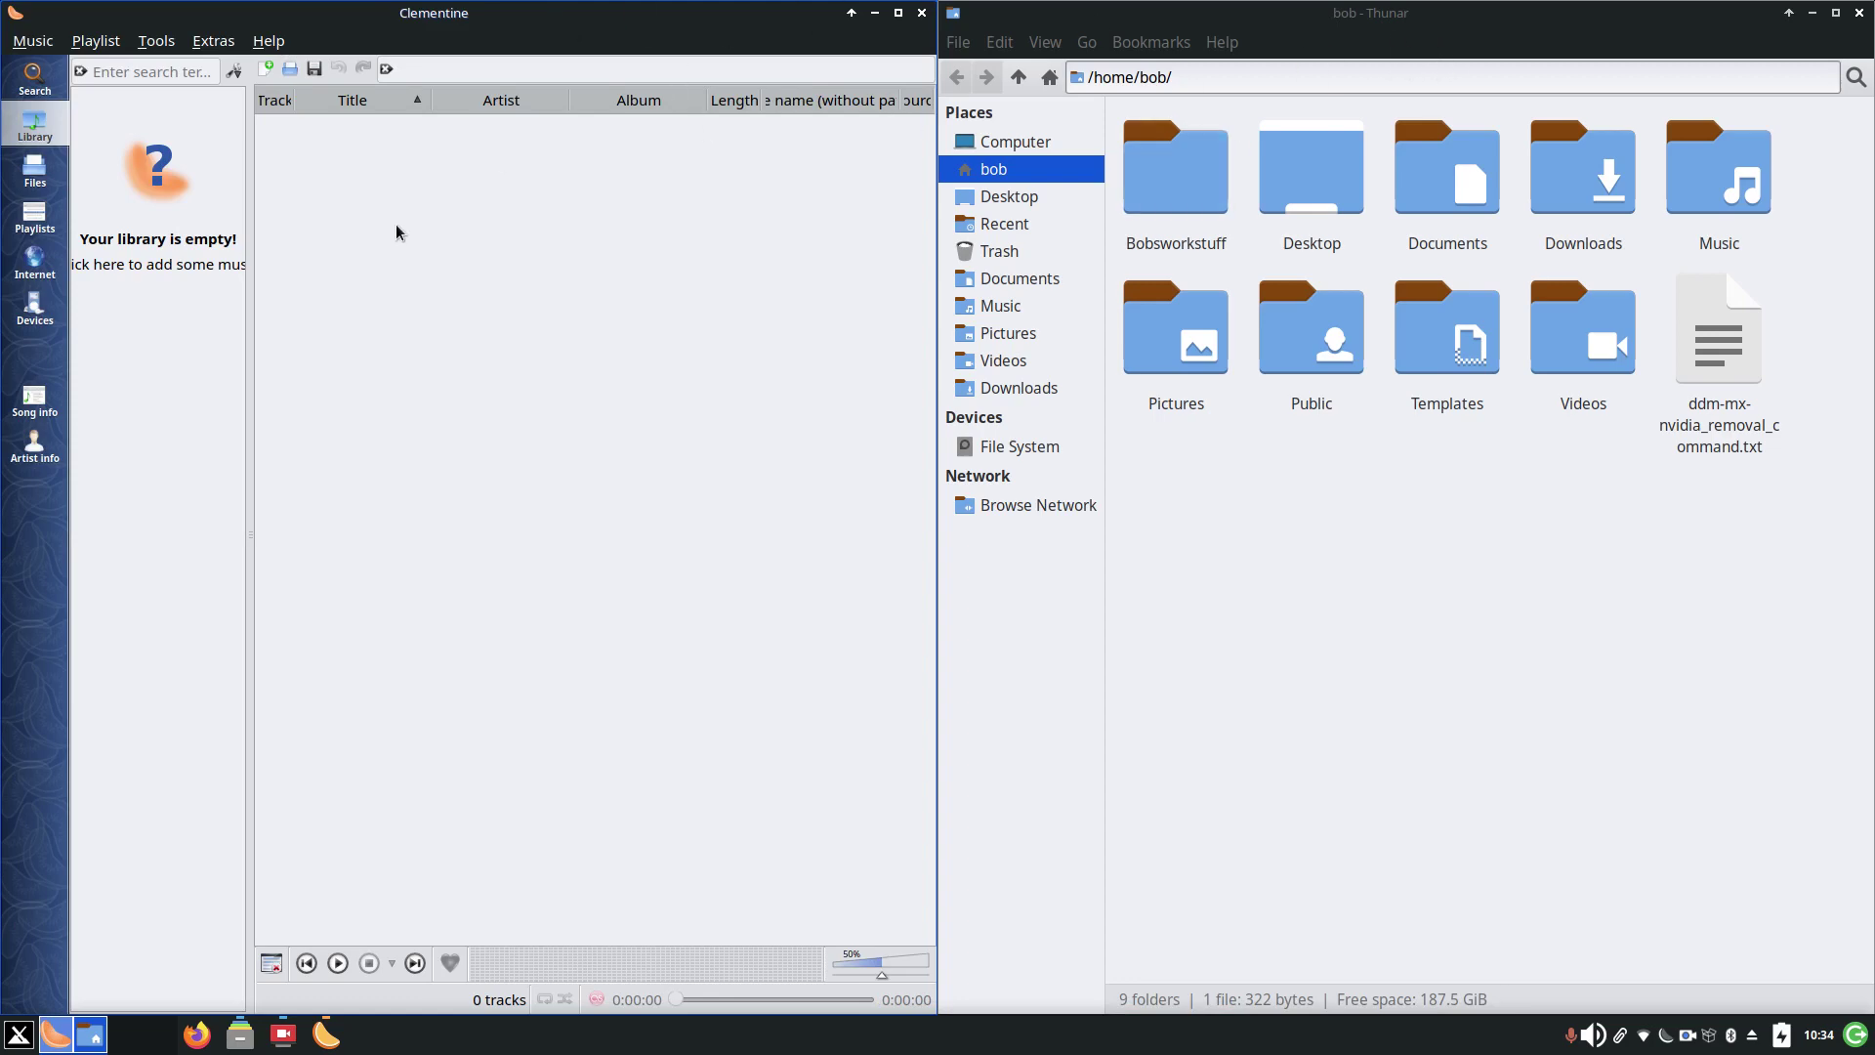
right_click(1659, 32)
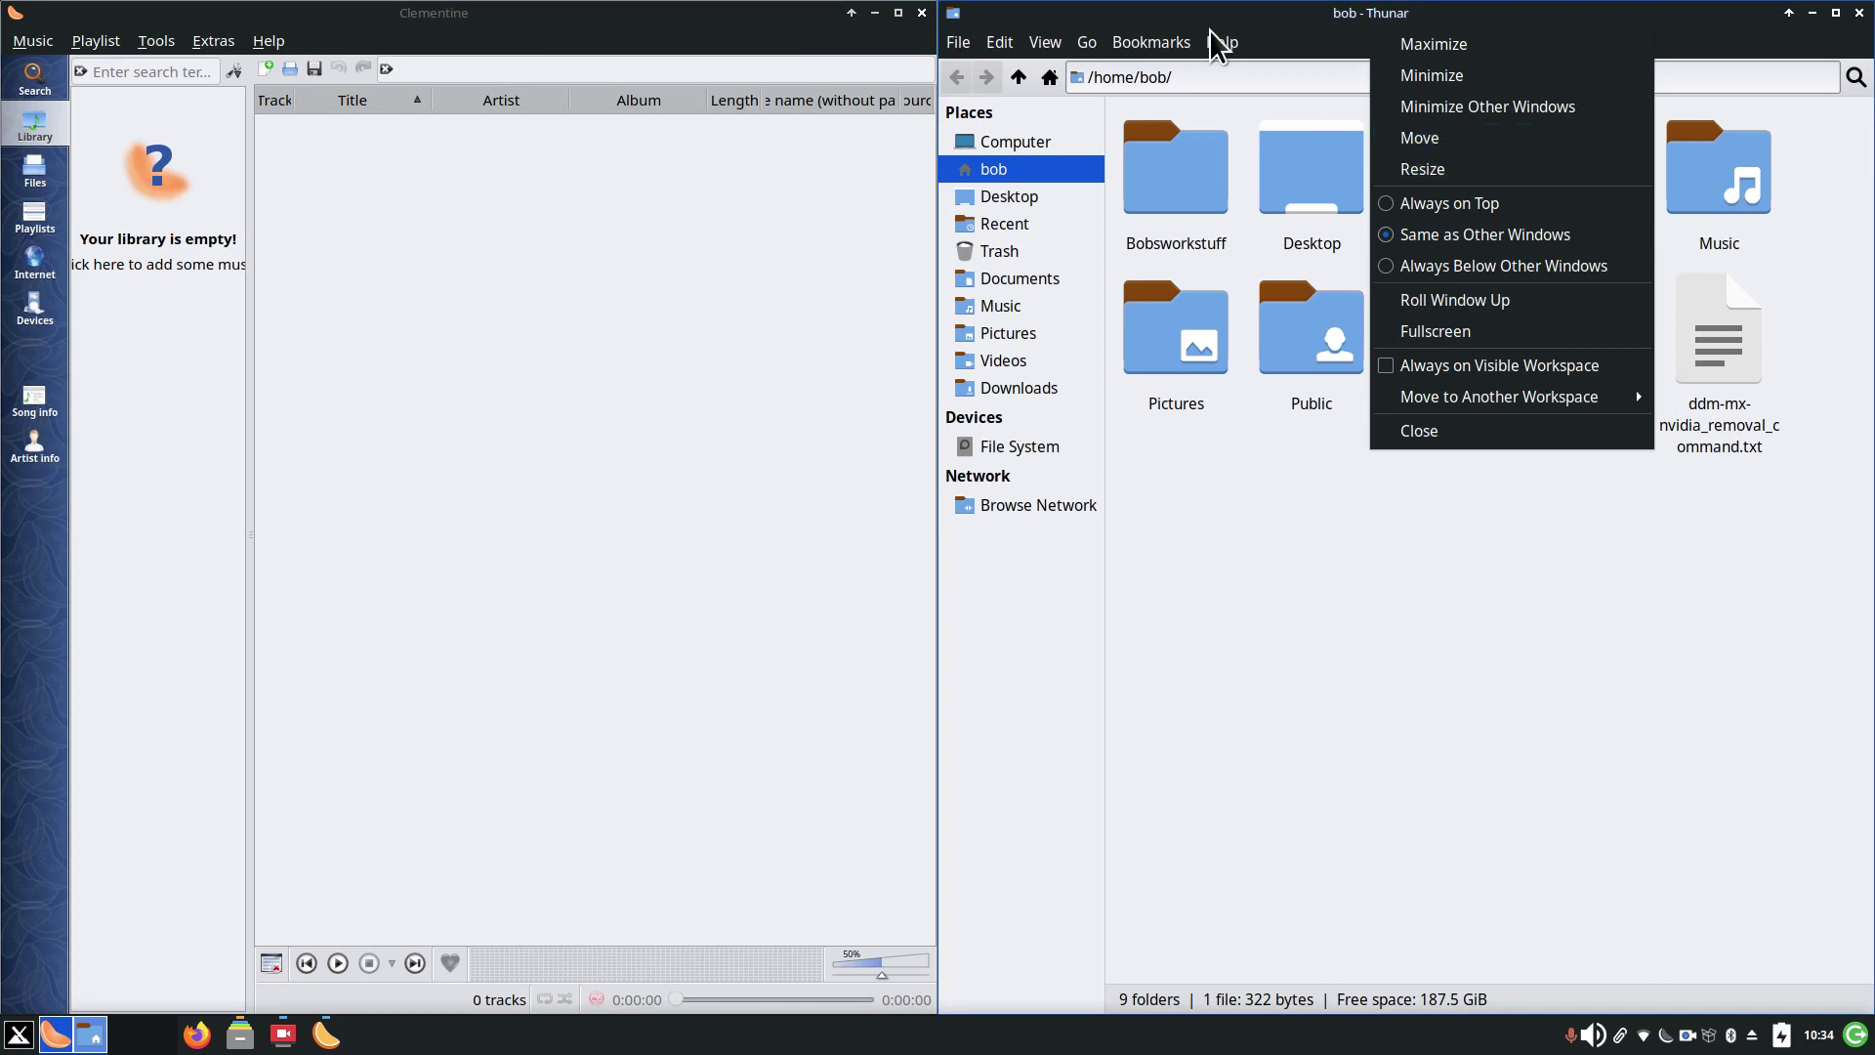
left_click(1237, 22)
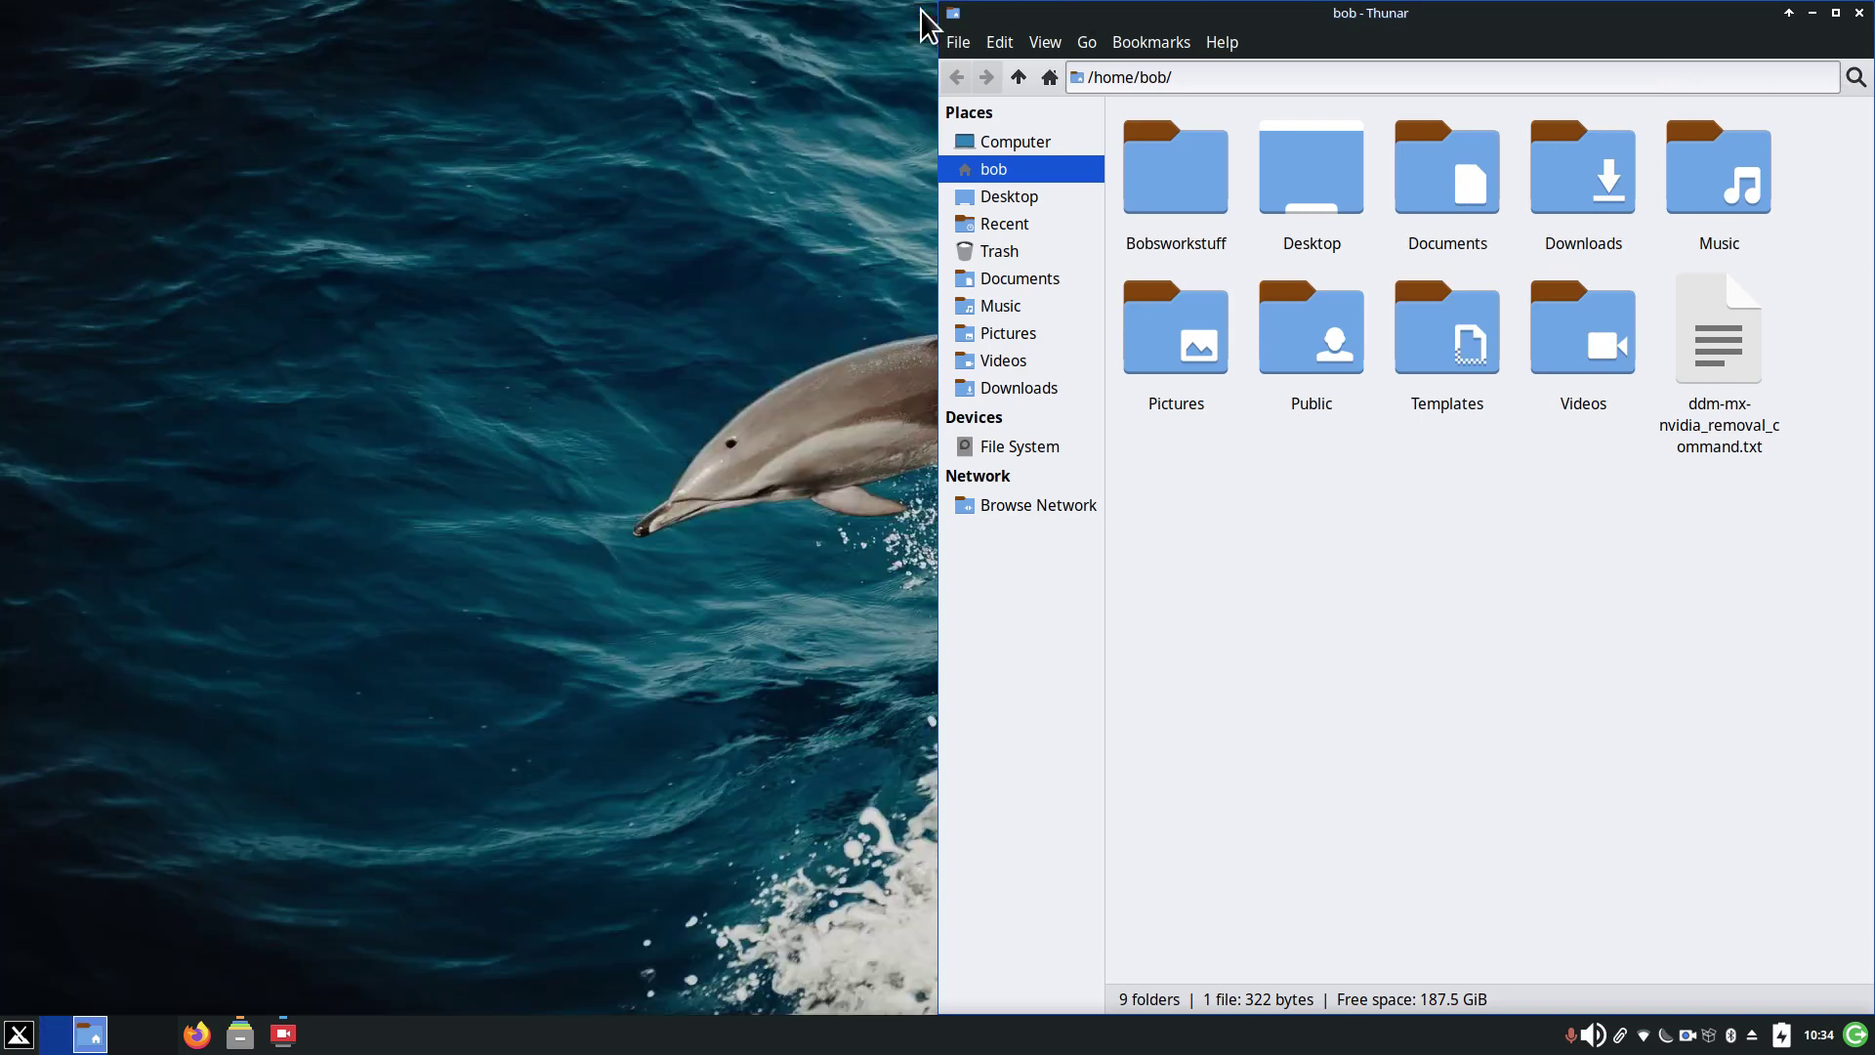
- Close Clementine and open a second Thunar window via File > New Window
left_click(922, 13)
left_click(955, 43)
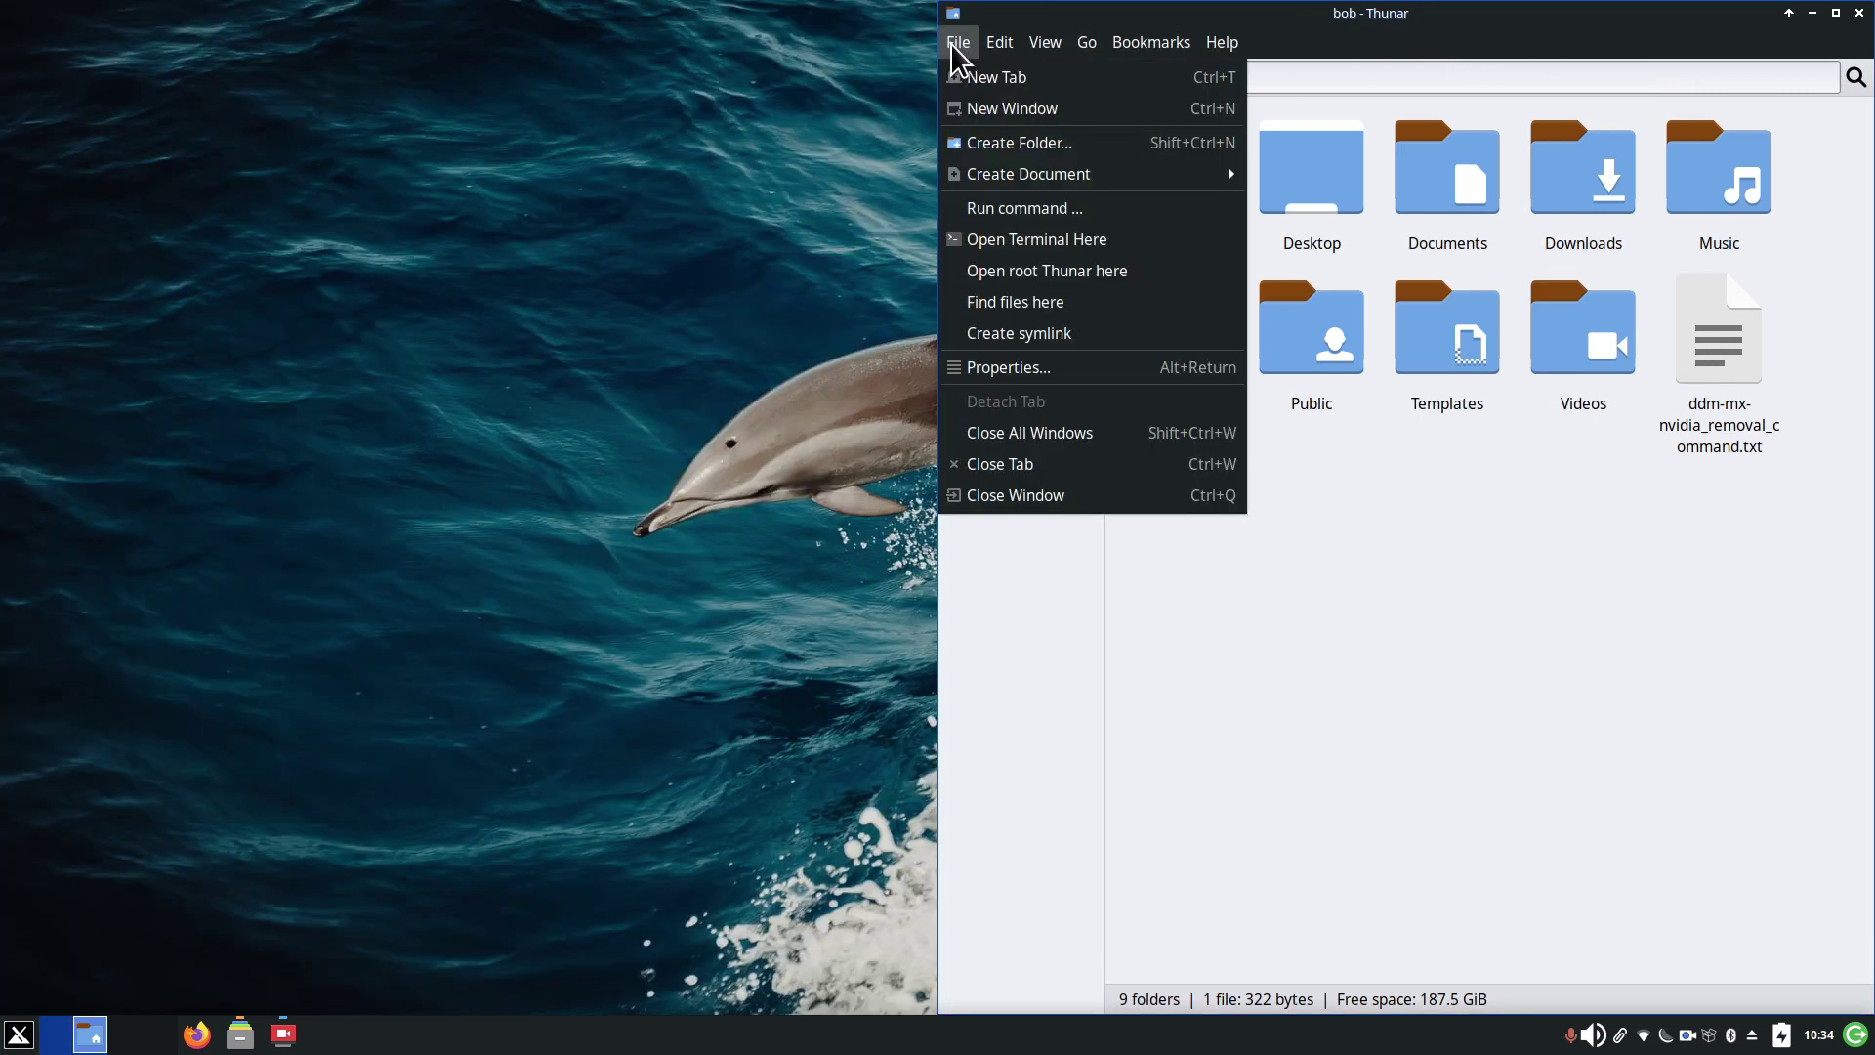
left_click(1074, 109)
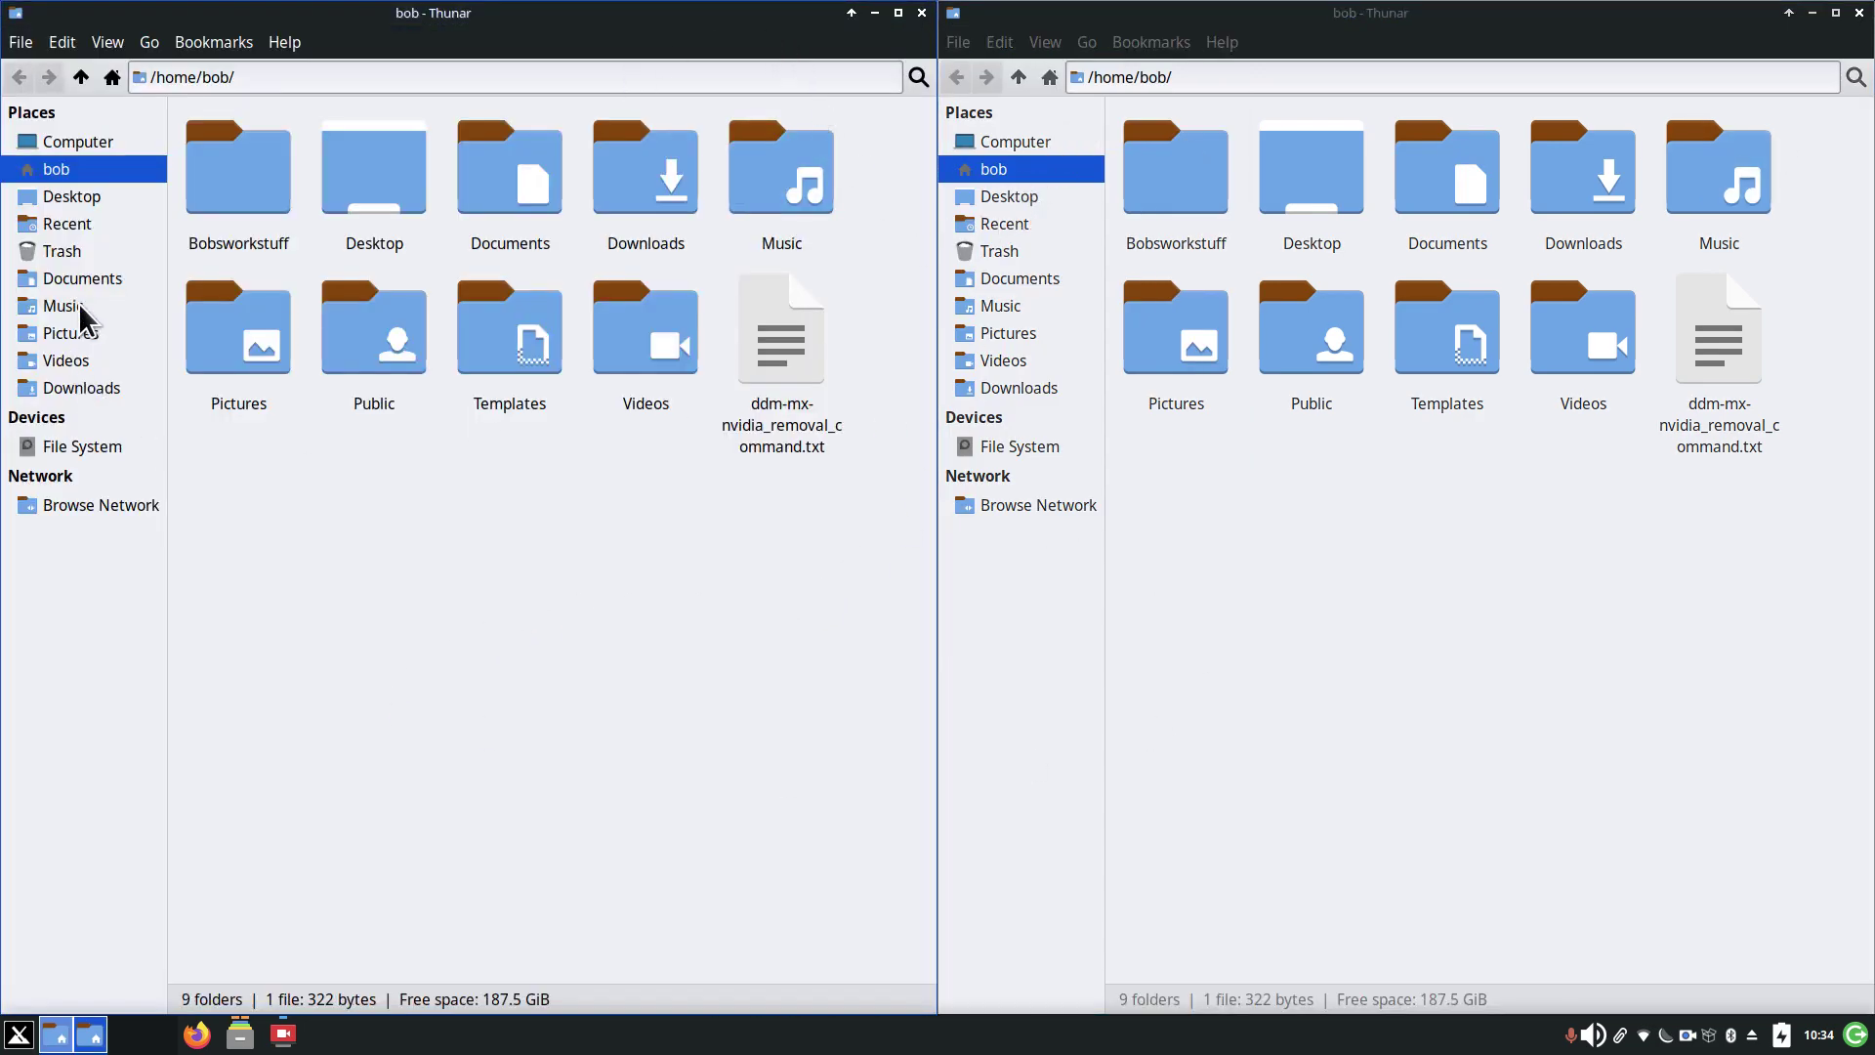
- Show Downloads on the left and Documents on the right, tiling Documents to the right half
left_click(92, 386)
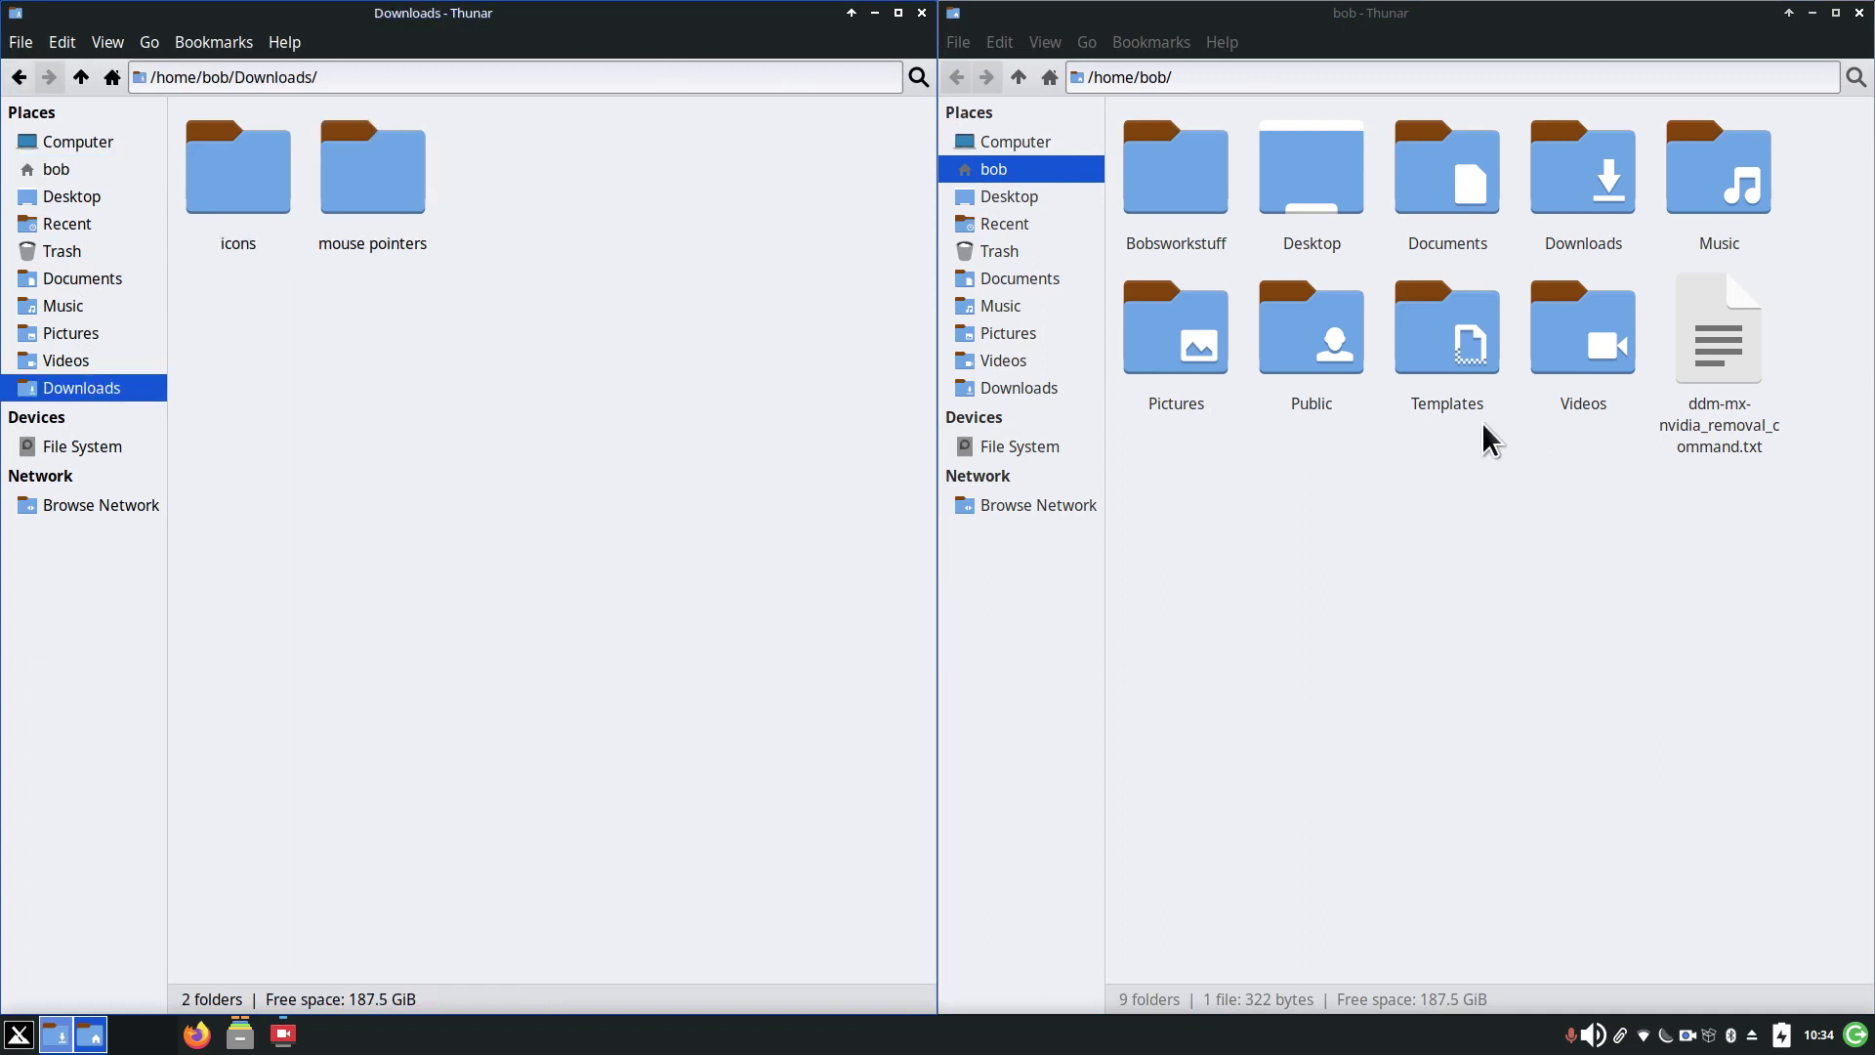
left_click(979, 277)
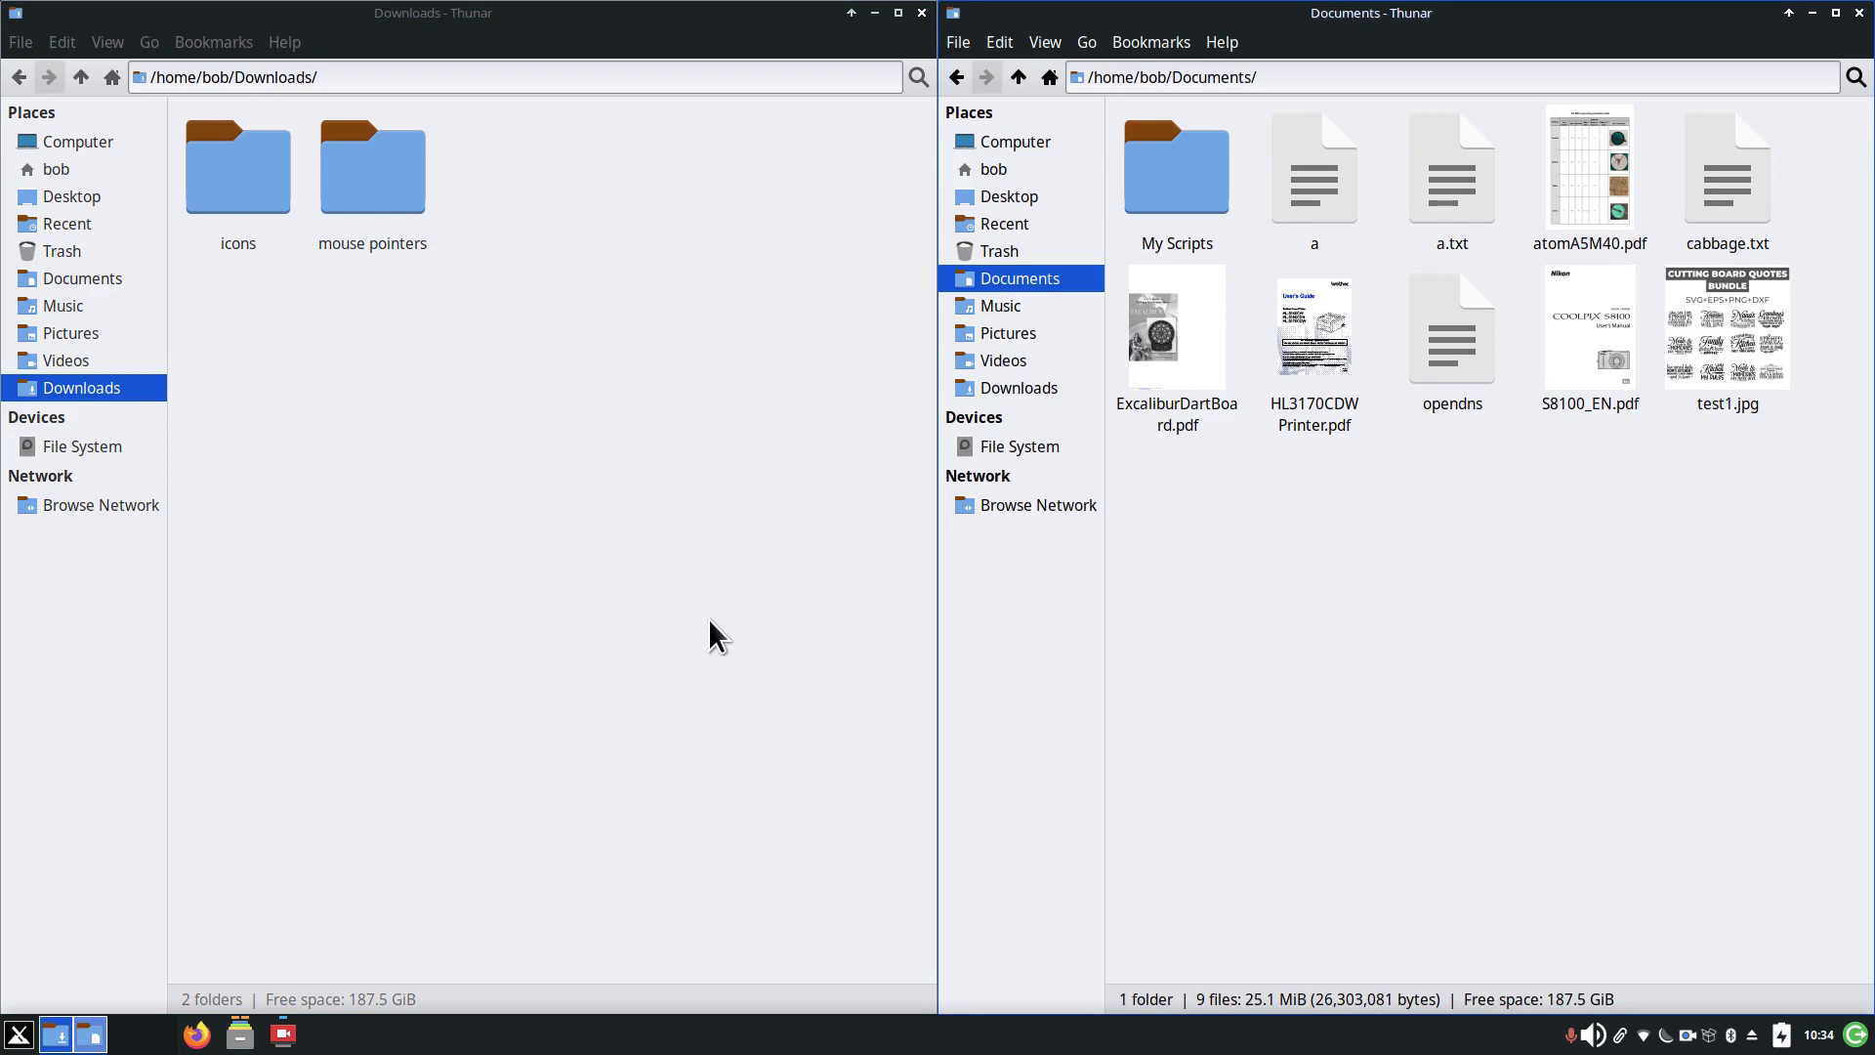
key("super+Up")
key("super+Down")
key("super+Left")
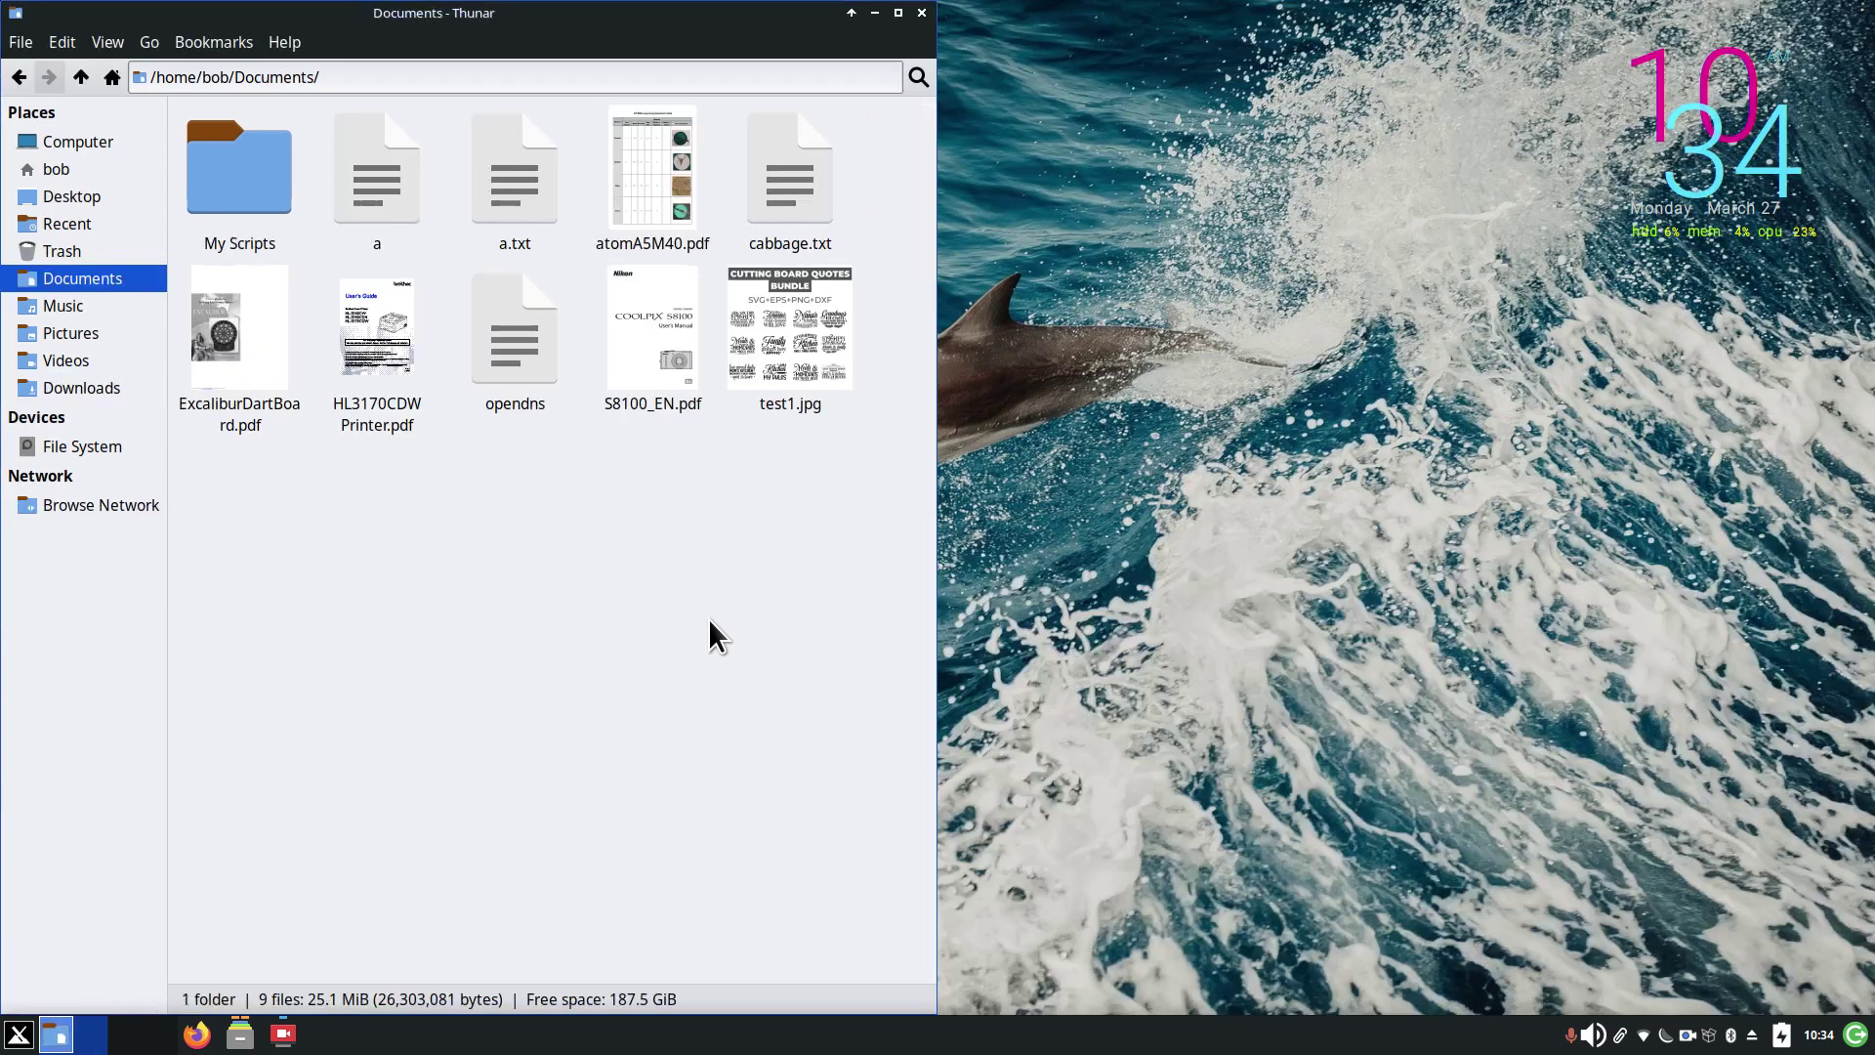
key("super+Right")
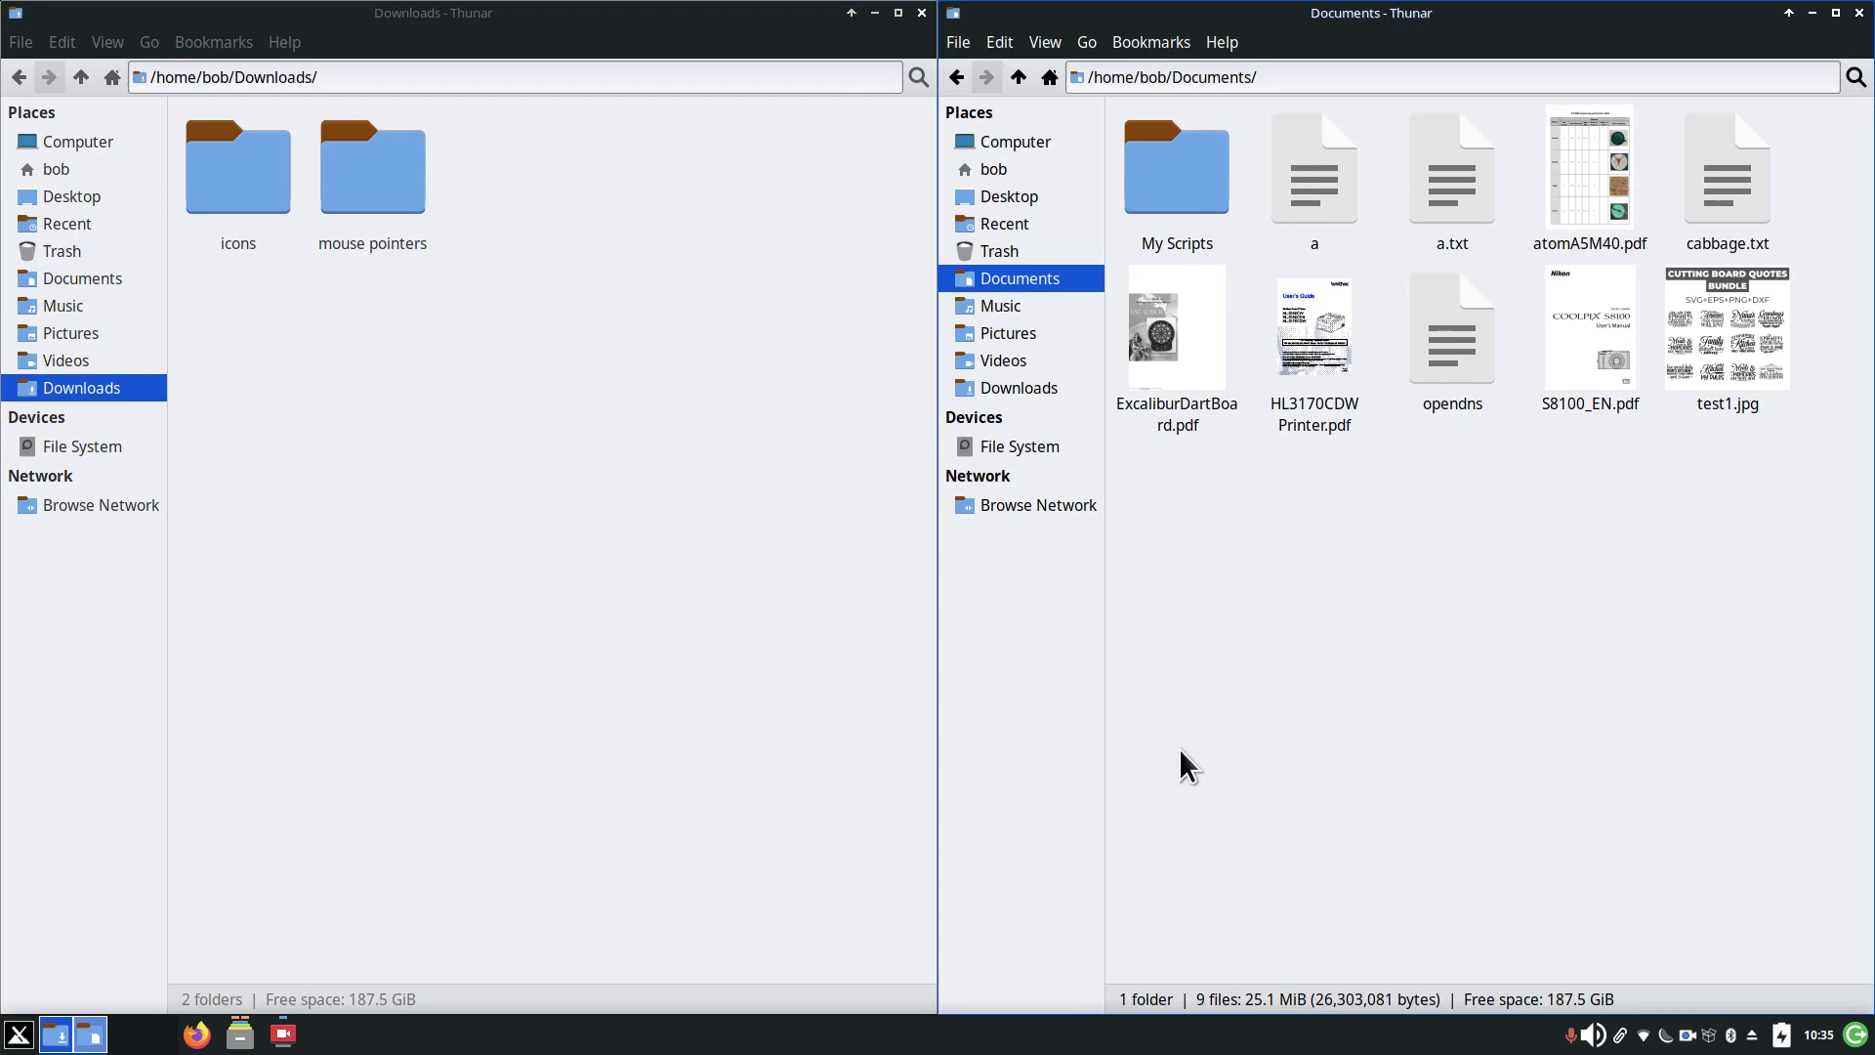
- Close both the Documents and Downloads windows with Alt+F4
key("alt+F4")
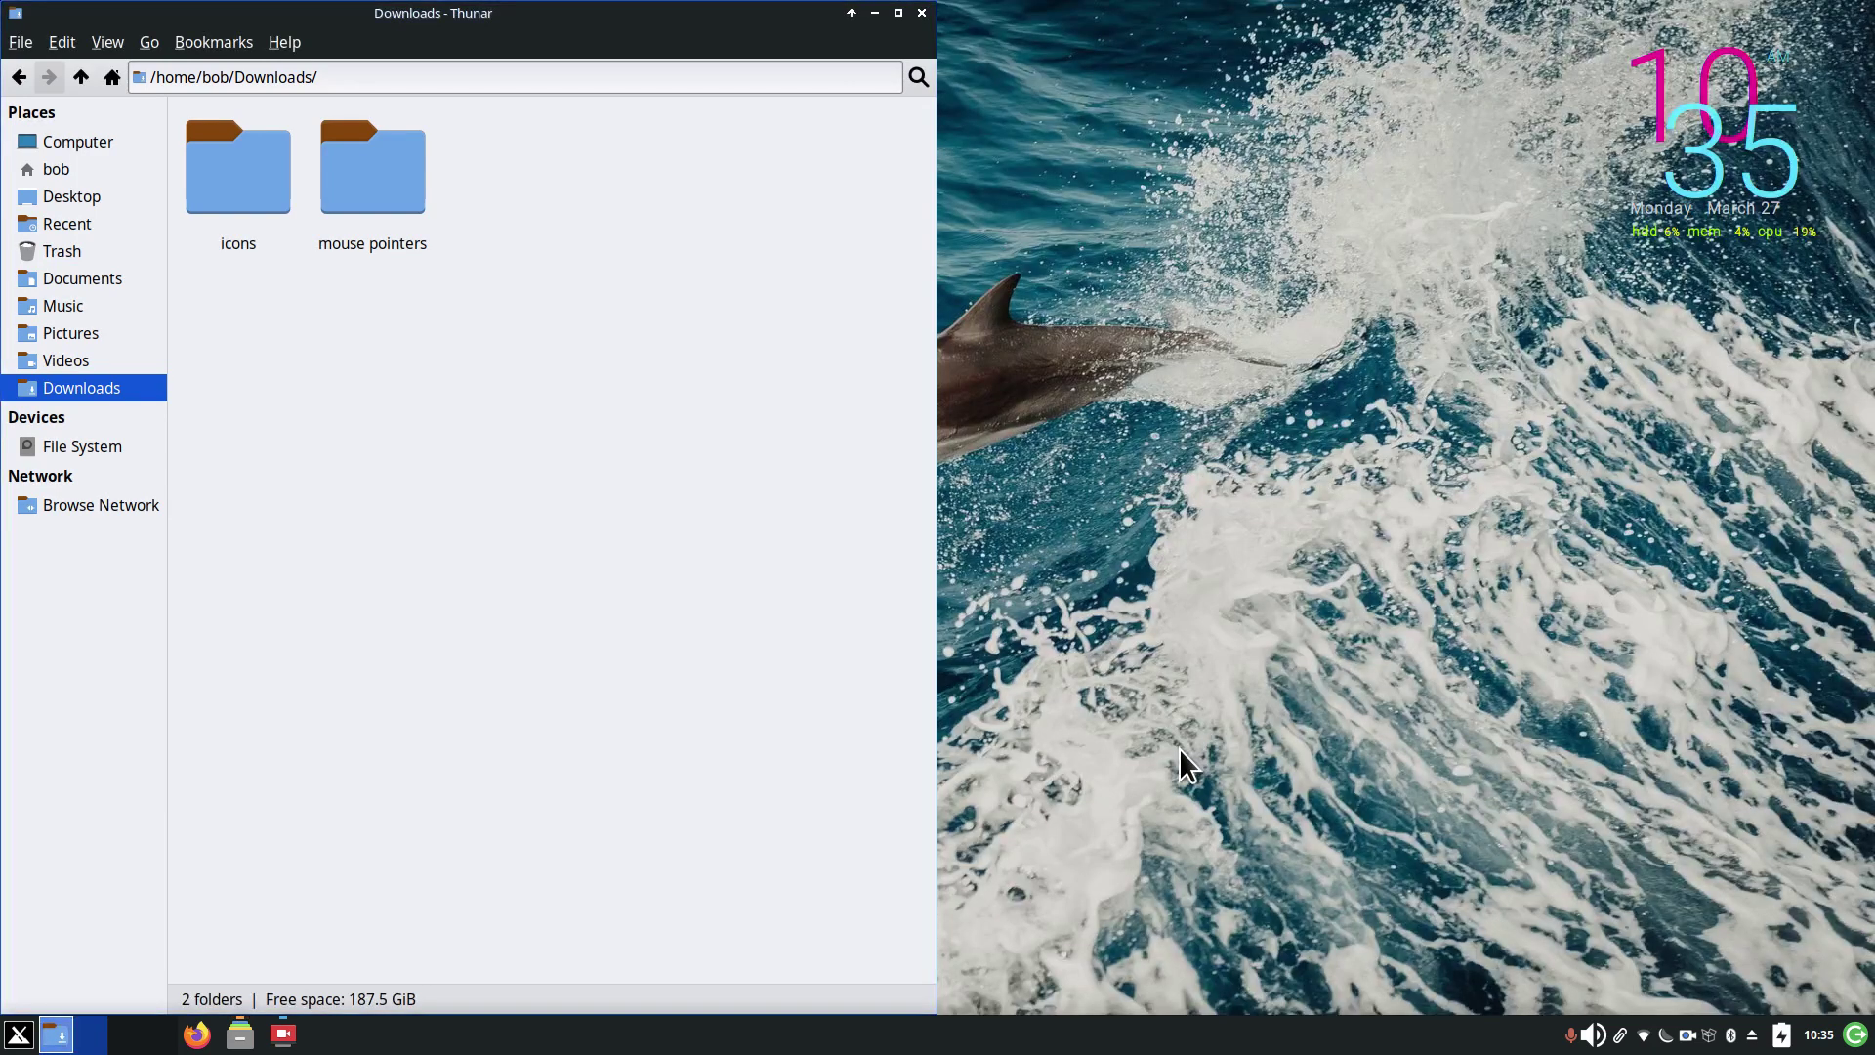
key("alt+F4")
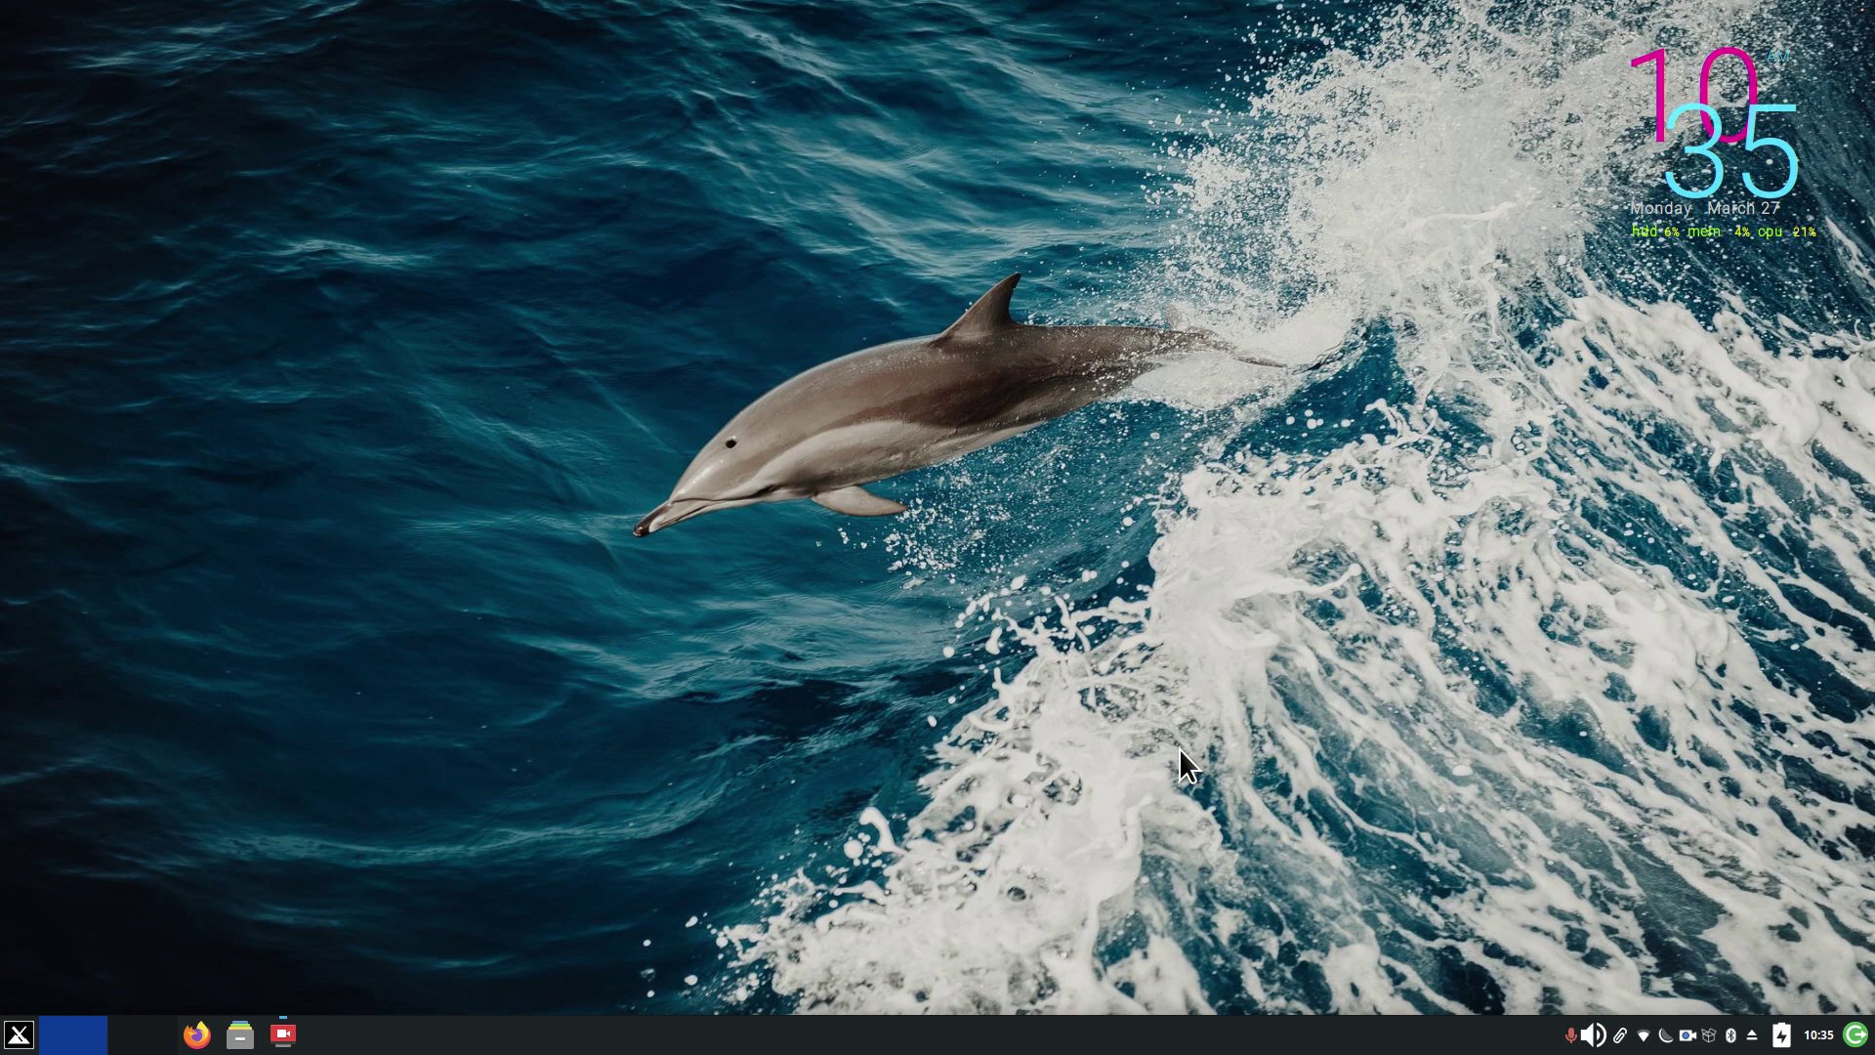